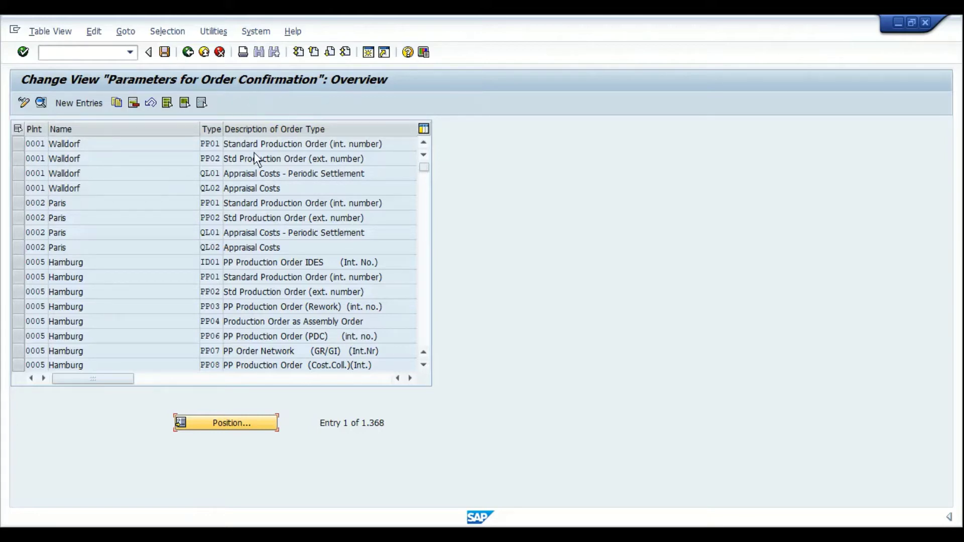
Open the order confirmation parameters for plant 0001 and order type PP01, and enable All Components under Goods Movements
{"action": "left_click", "coordinate": [19, 144]}
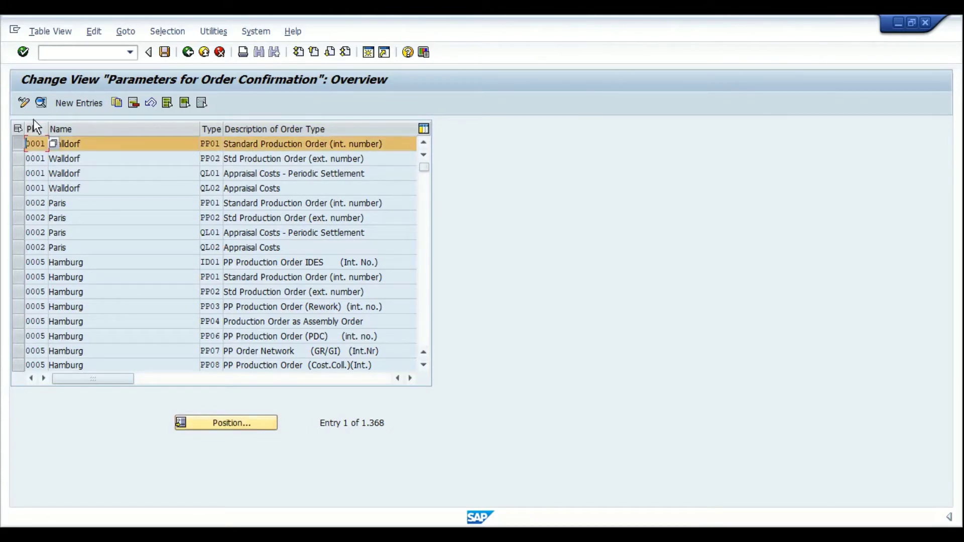
{"action": "left_click", "coordinate": [41, 103]}
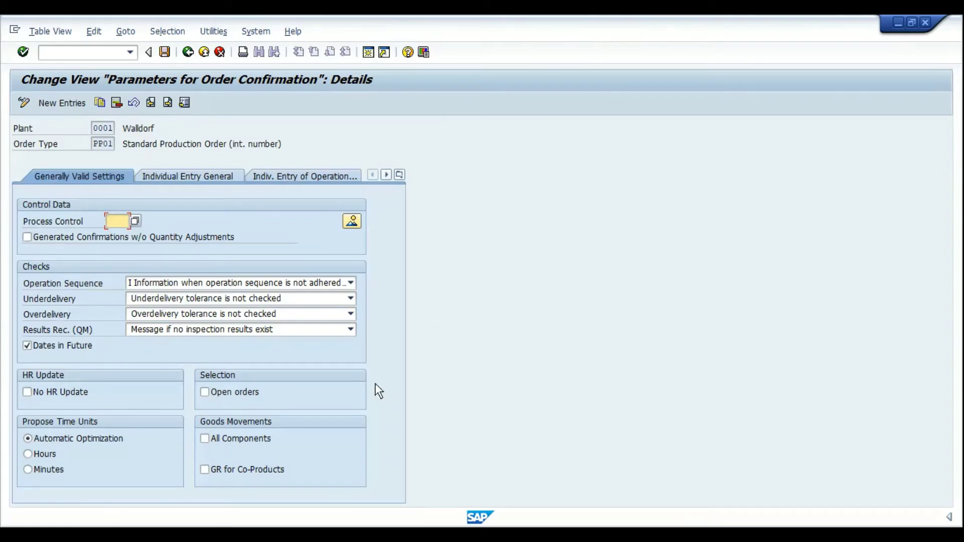
{"action": "left_click", "coordinate": [237, 440]}
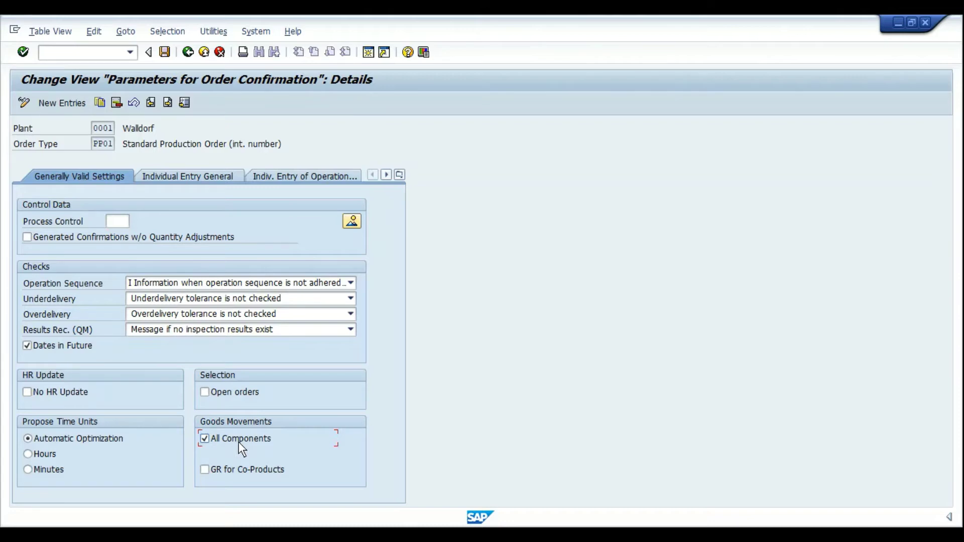
{"action": "left_click", "coordinate": [112, 146]}
Run transaction CR02, open work center PROD. in plant 0001, and enable its Backflush indicator
{"action": "key", "text": "ctrl+slash"}
{"action": "type", "text": "/NCR02"}
{"action": "key", "text": "Return"}
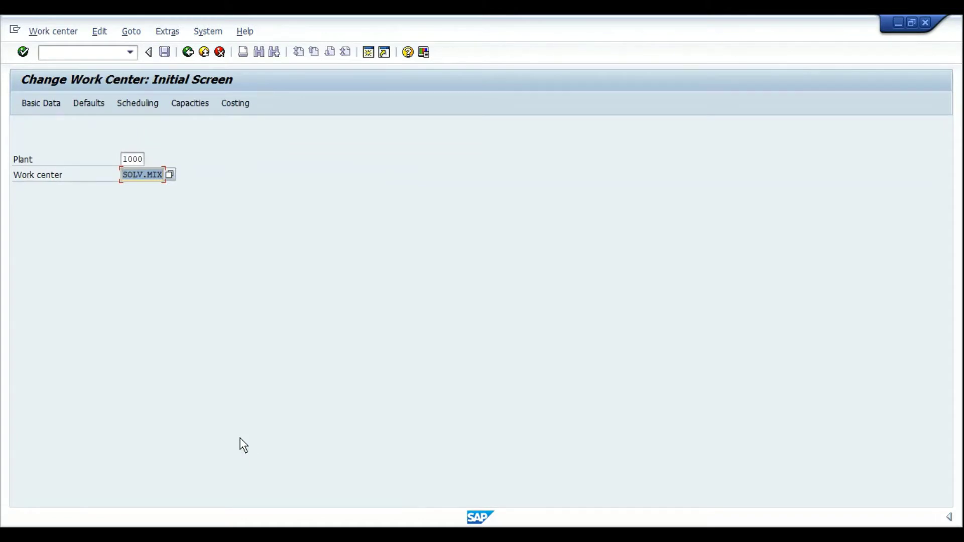
{"action": "key", "text": "shift+Tab"}
{"action": "type", "text": "0001"}
{"action": "key", "text": "Tab"}
{"action": "type", "text": "PR"}
{"action": "key", "text": "Down"}
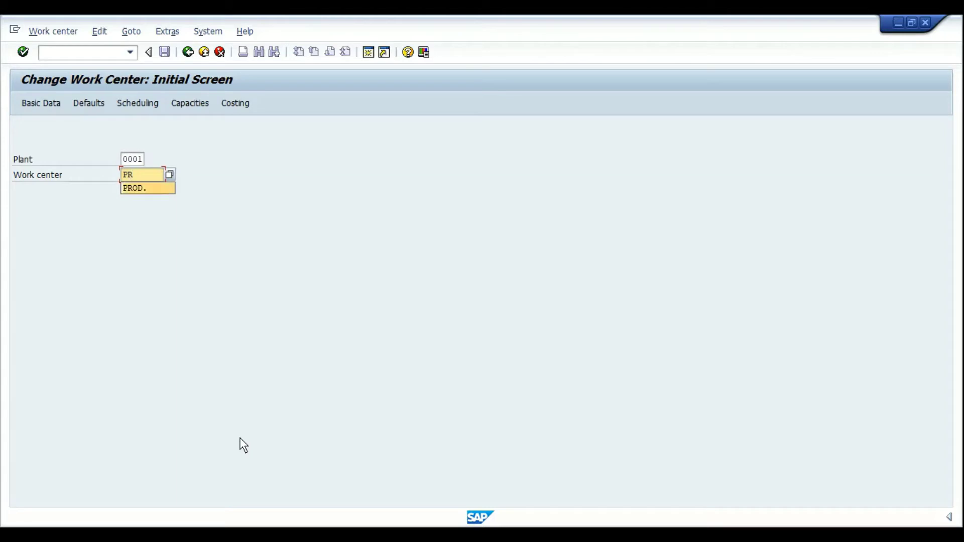
{"action": "key", "text": "Return"}
{"action": "key", "text": "Return"}
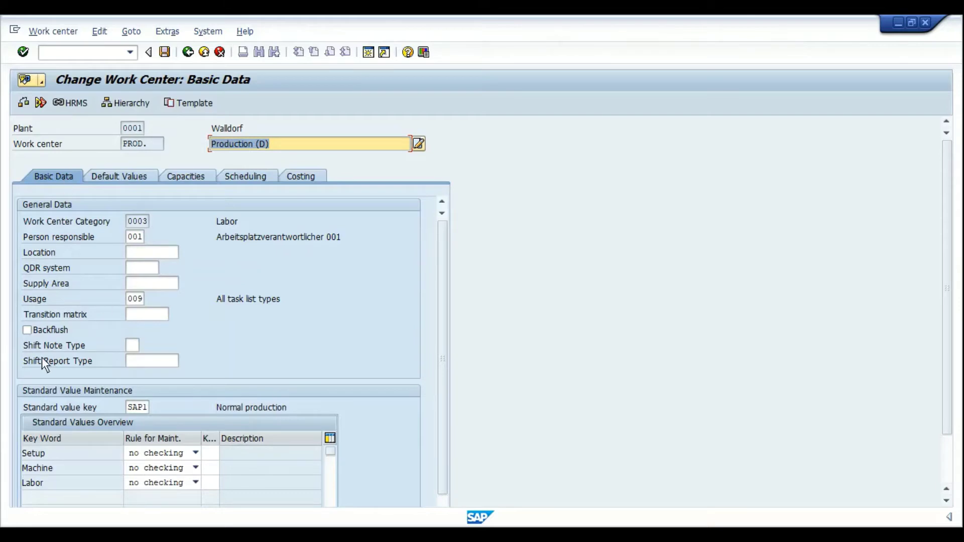
{"action": "left_click", "coordinate": [45, 330]}
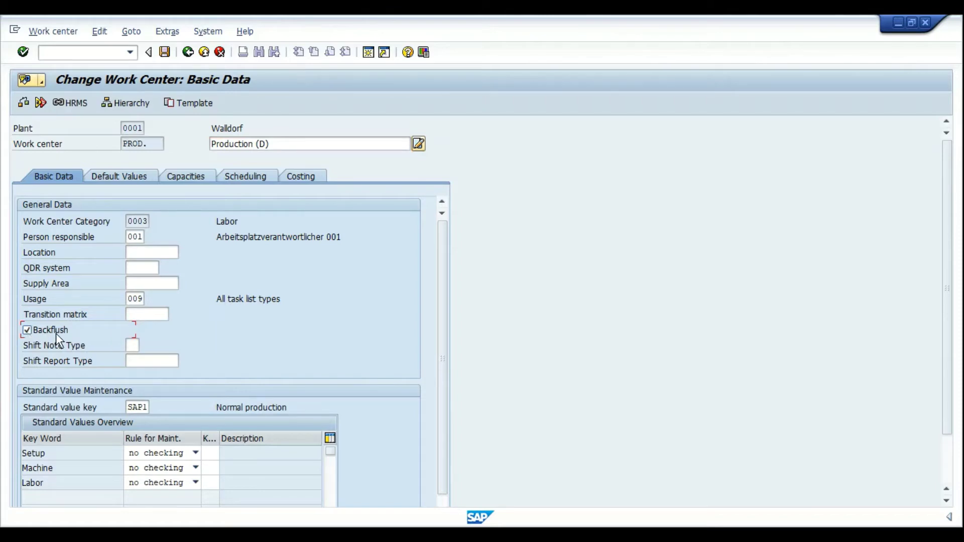
Switch to the Change Material transaction and open the MRP 2 view of material F-101 for plant 0001
{"action": "key", "text": "ctrl+slash"}
{"action": "type", "text": "/"}
{"action": "type", "text": "ncr02"}
{"action": "key", "text": "Return"}
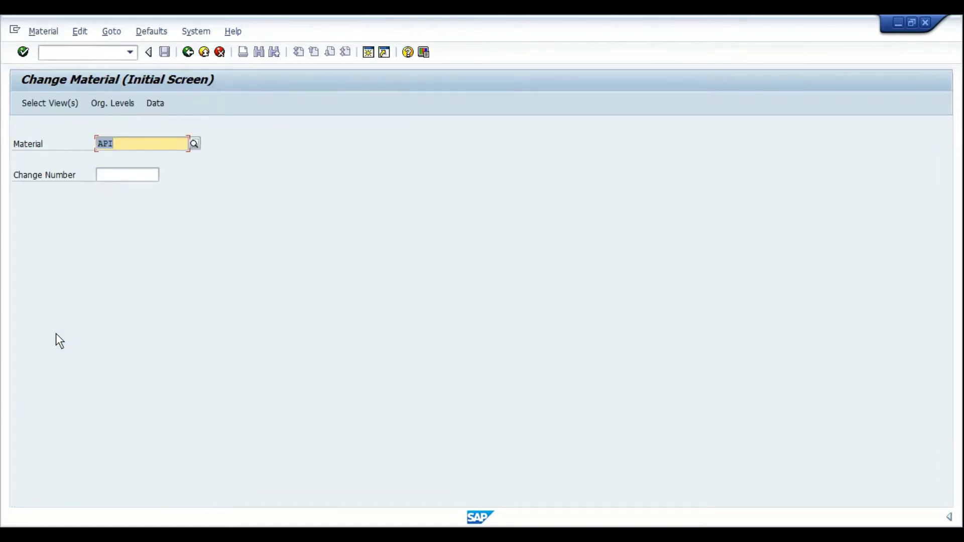
{"action": "type", "text": "F-1"}
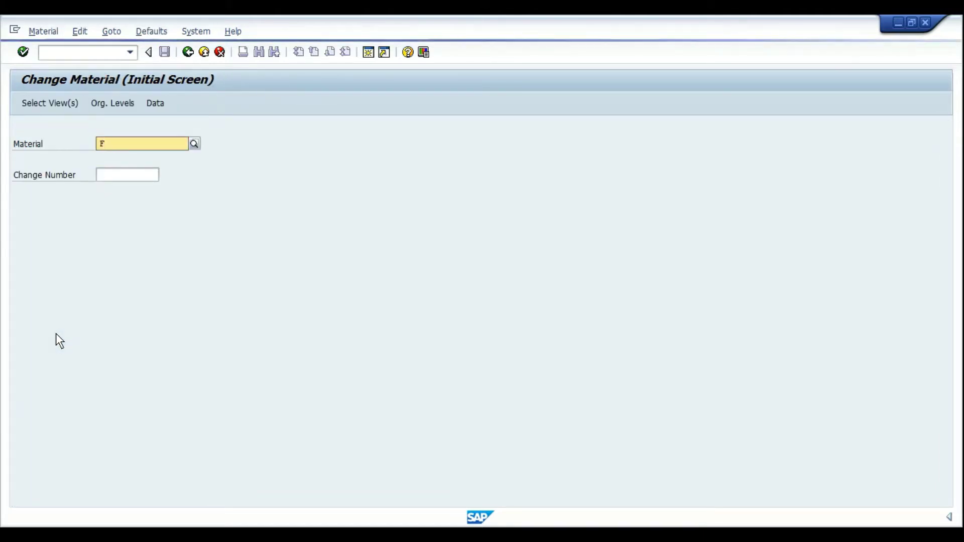
{"action": "type", "text": "01"}
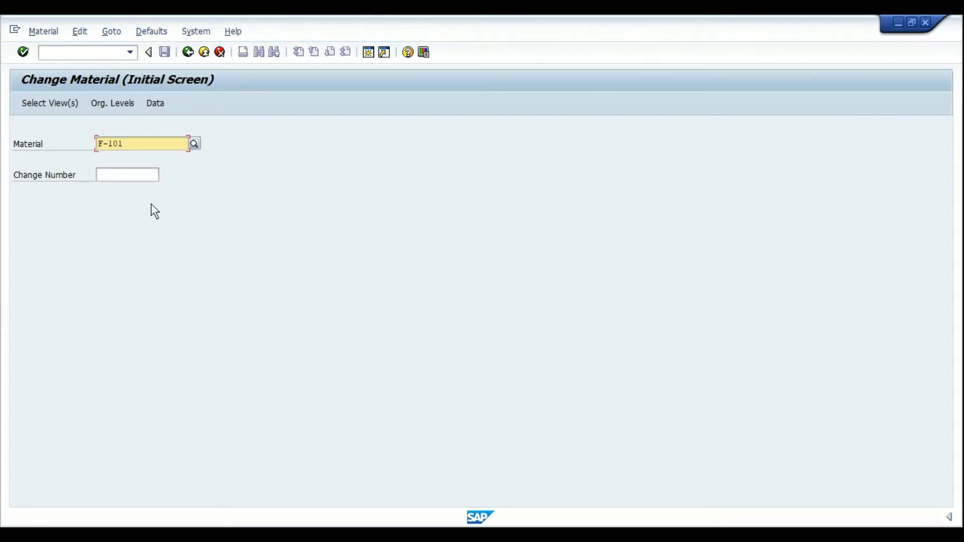
{"action": "key", "text": "Return"}
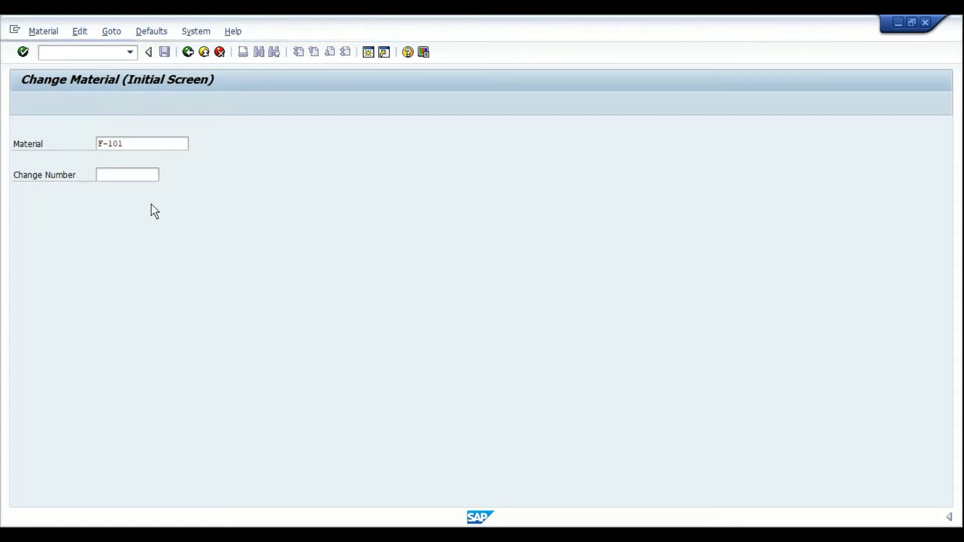
{"action": "key", "text": "Return"}
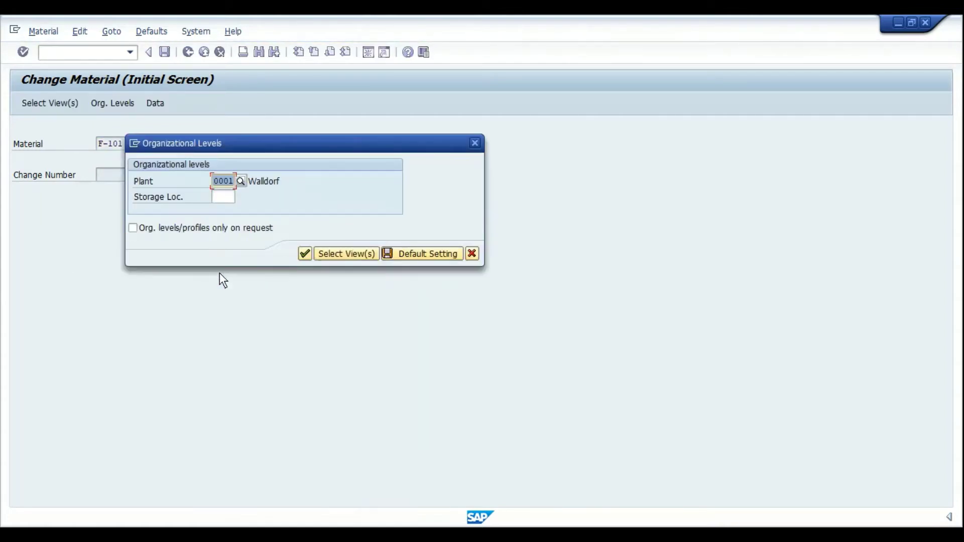
{"action": "key", "text": "Return"}
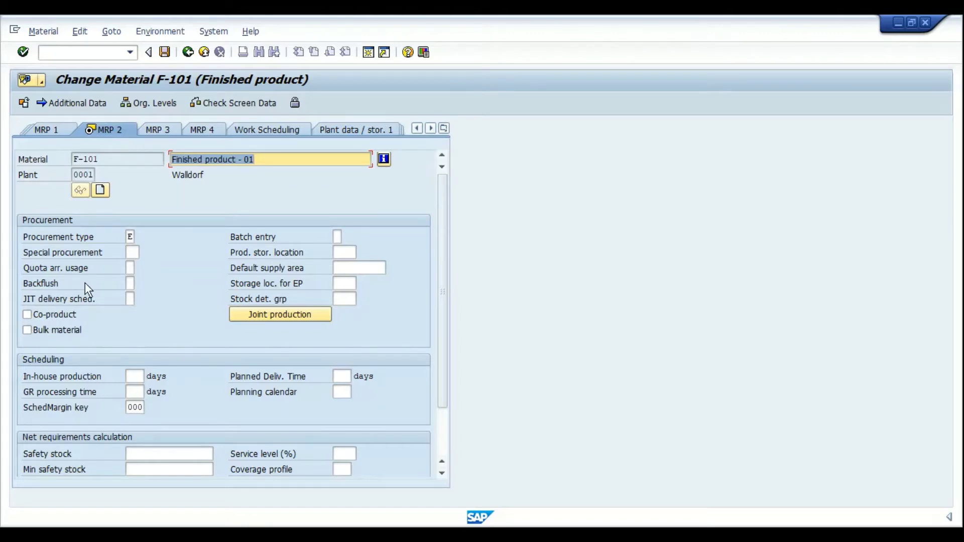
Show the possible Backflush values for material F-101 and highlight option 2, Work center decides whether to backflush
{"action": "left_click", "coordinate": [130, 283]}
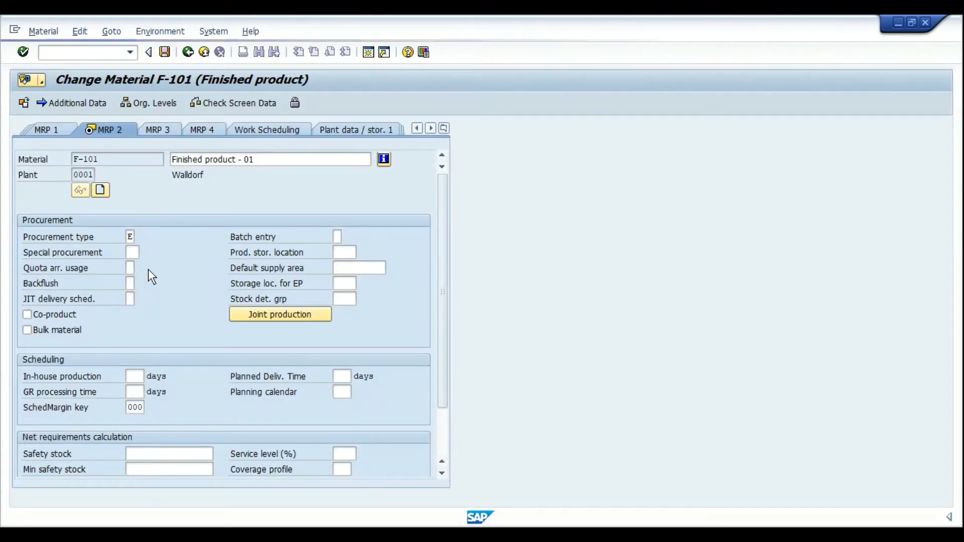
{"action": "left_click", "coordinate": [142, 284]}
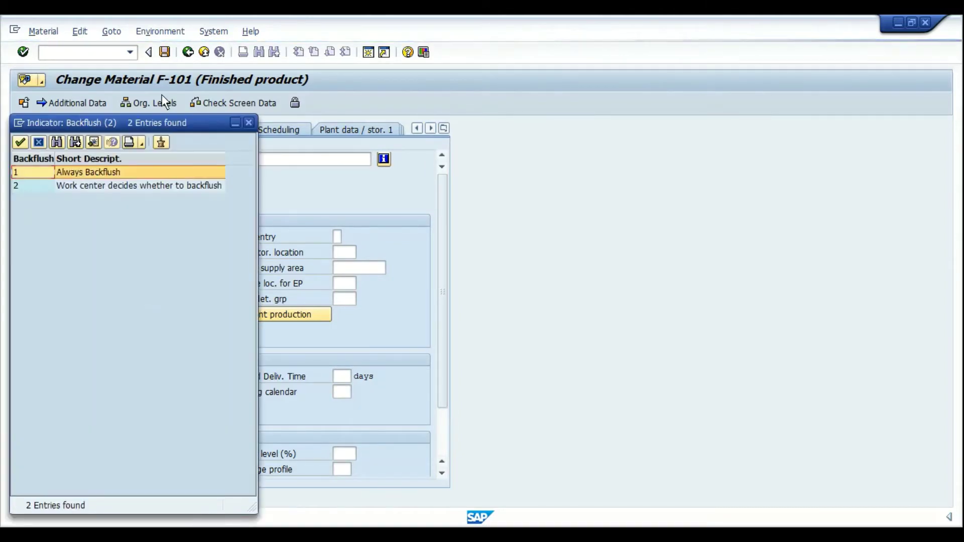
{"action": "left_click_drag", "start_coordinate": [122, 123], "coordinate": [341, 162]}
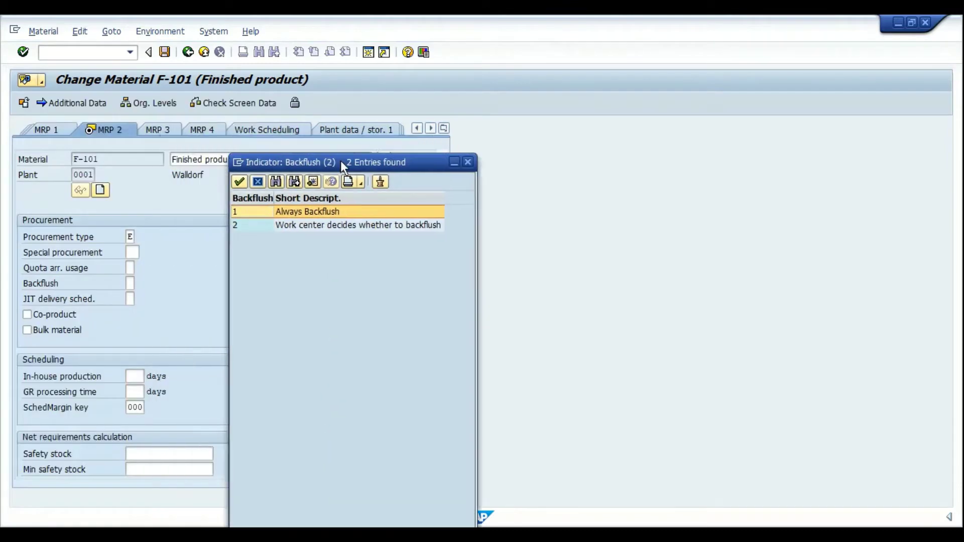
{"action": "left_click", "coordinate": [303, 228]}
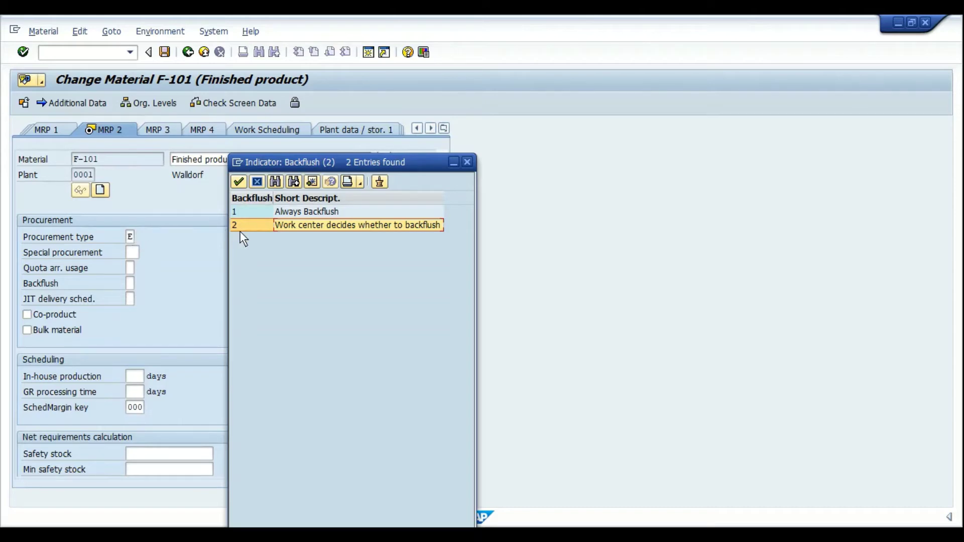
In a new session, reopen work center PROD. of plant 0001 with transaction CR02 and toggle its Backflush indicator
{"action": "left_click", "coordinate": [238, 162]}
{"action": "left_click", "coordinate": [259, 261]}
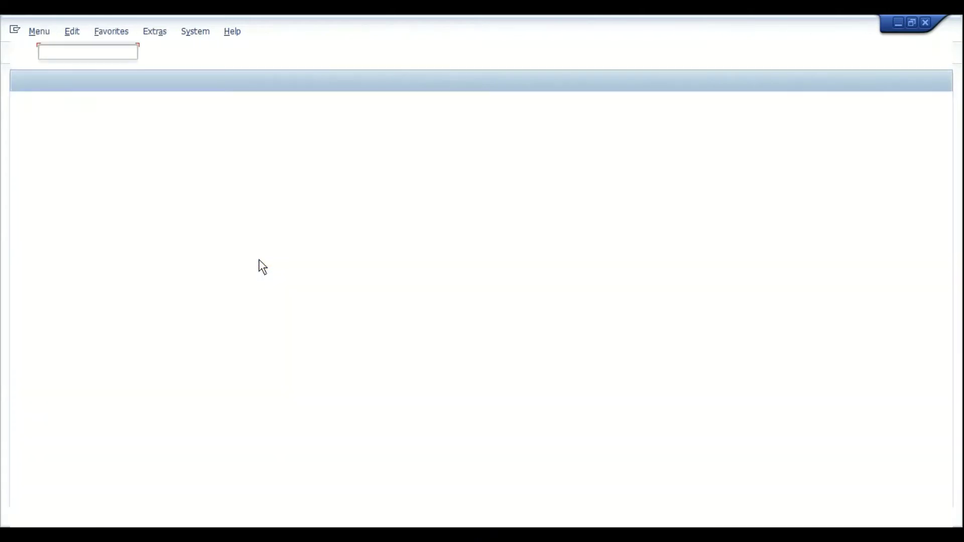
{"action": "type", "text": "CR02"}
{"action": "key", "text": "Return"}
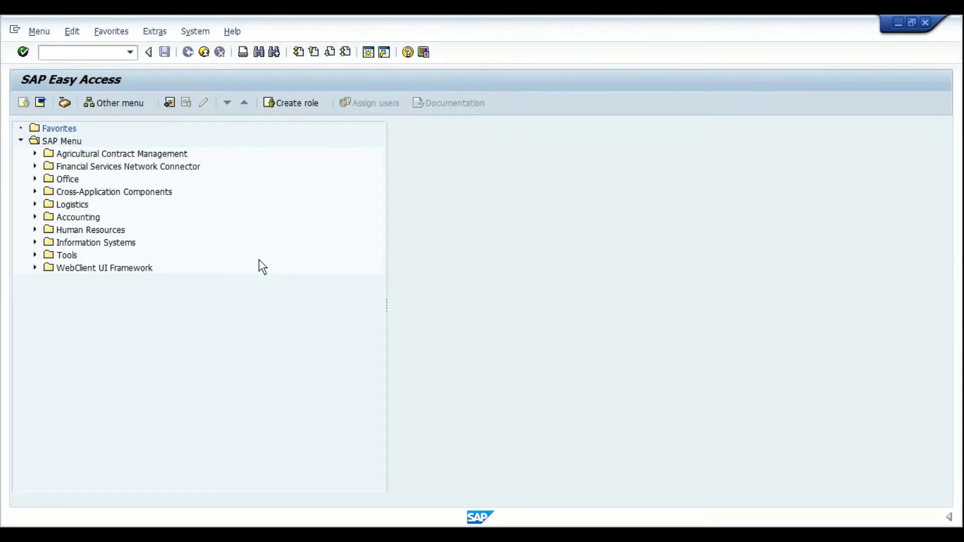
{"action": "key", "text": "Return"}
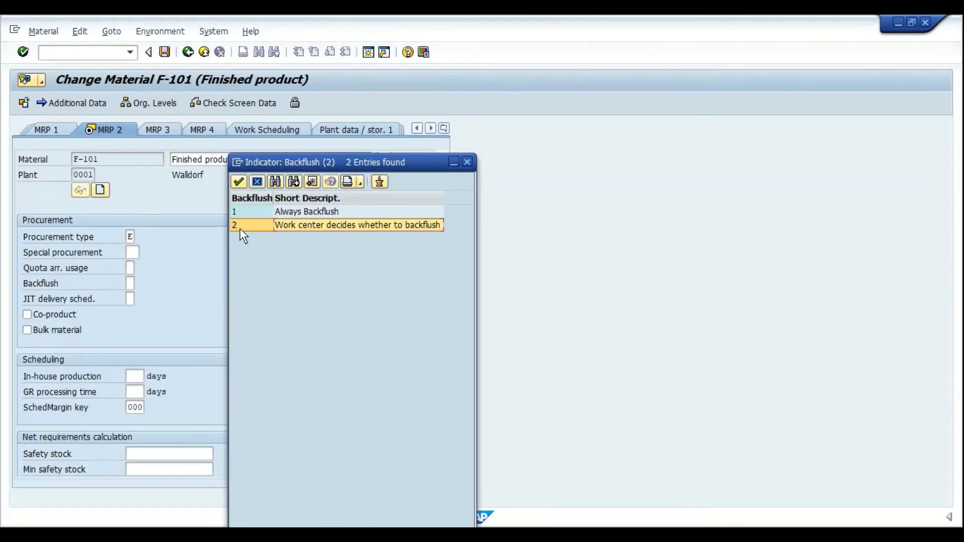
{"action": "left_click", "coordinate": [240, 228]}
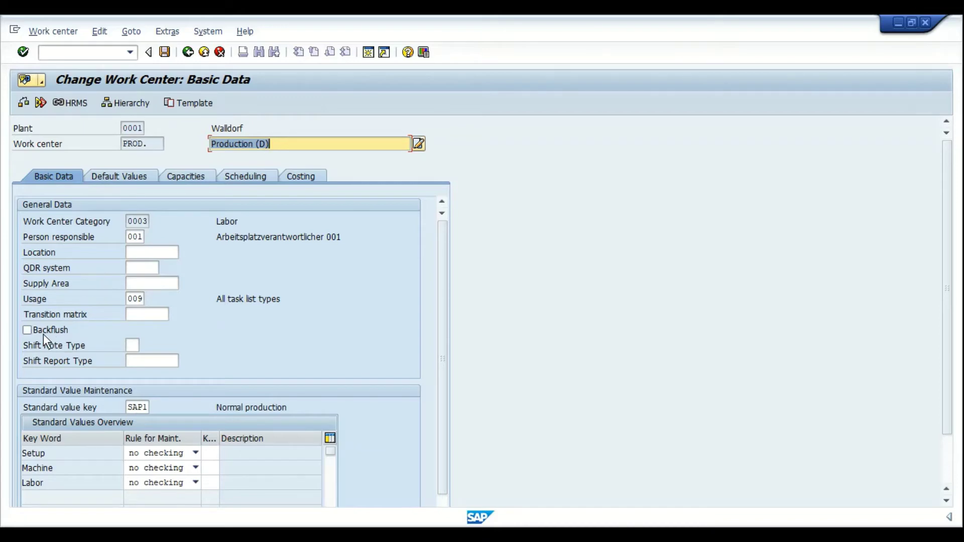
{"action": "left_click", "coordinate": [27, 330]}
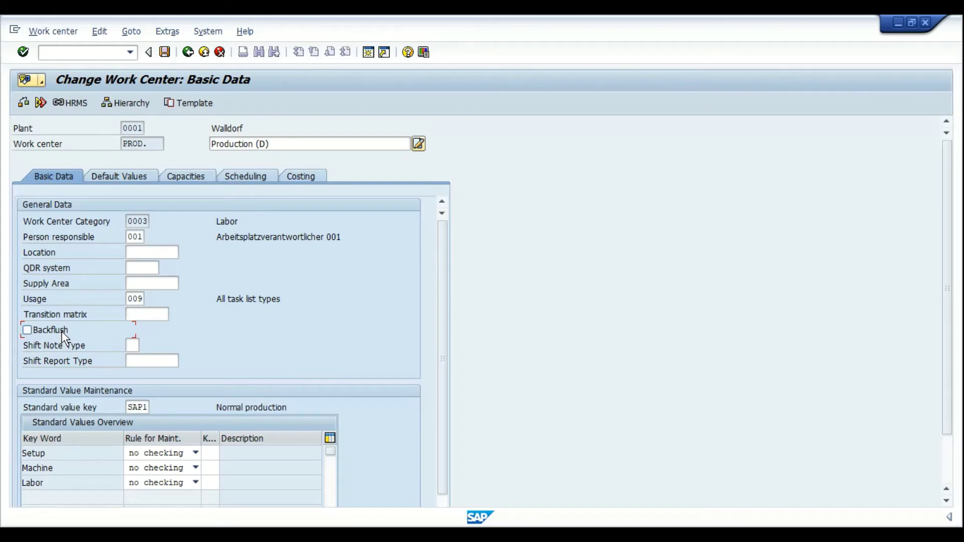
Run transaction CA02 and open the routing of material 100-200 in plant 1000
{"action": "key", "text": "ctrl+slash"}
{"action": "type", "text": "/NCA02"}
{"action": "key", "text": "Return"}
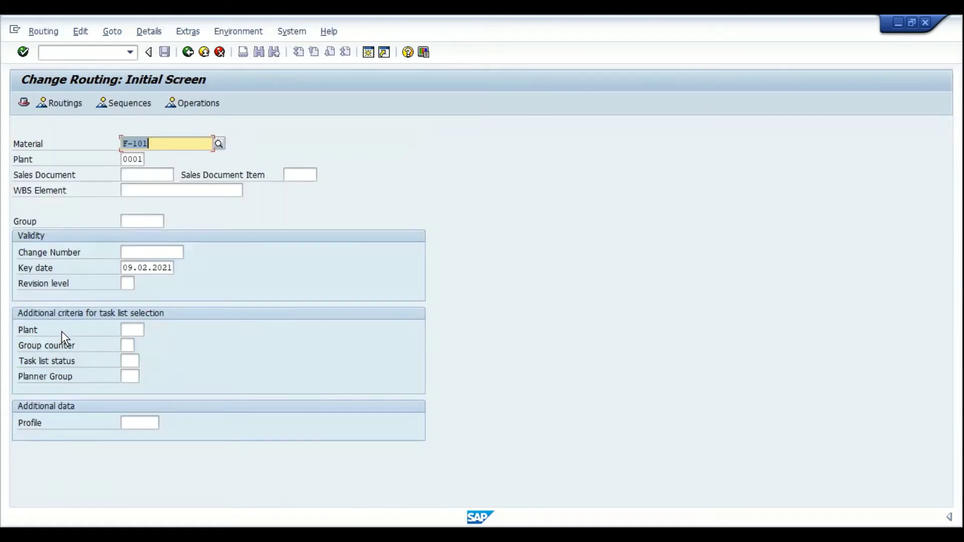
{"action": "type", "text": "100-200"}
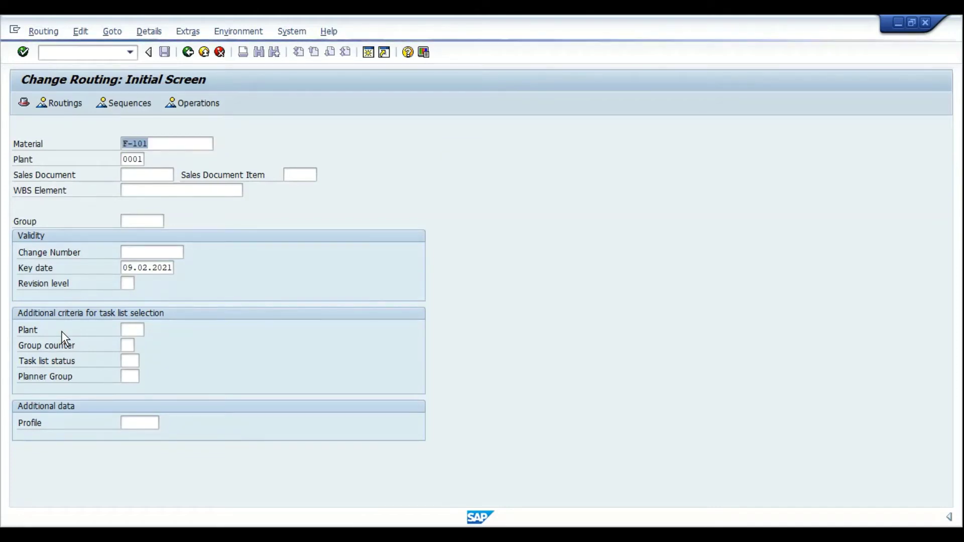
{"action": "key", "text": "Tab"}
{"action": "type", "text": "1000"}
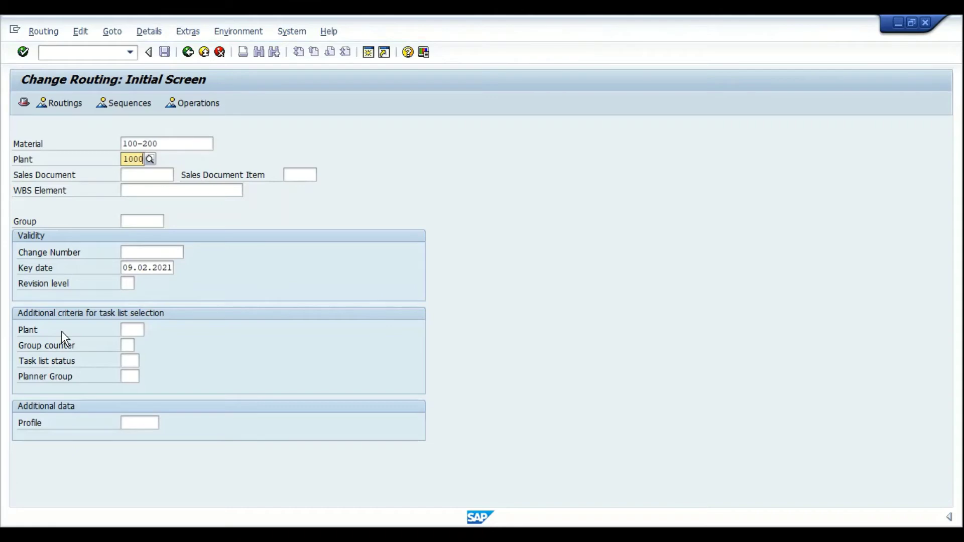
{"action": "key", "text": "Return"}
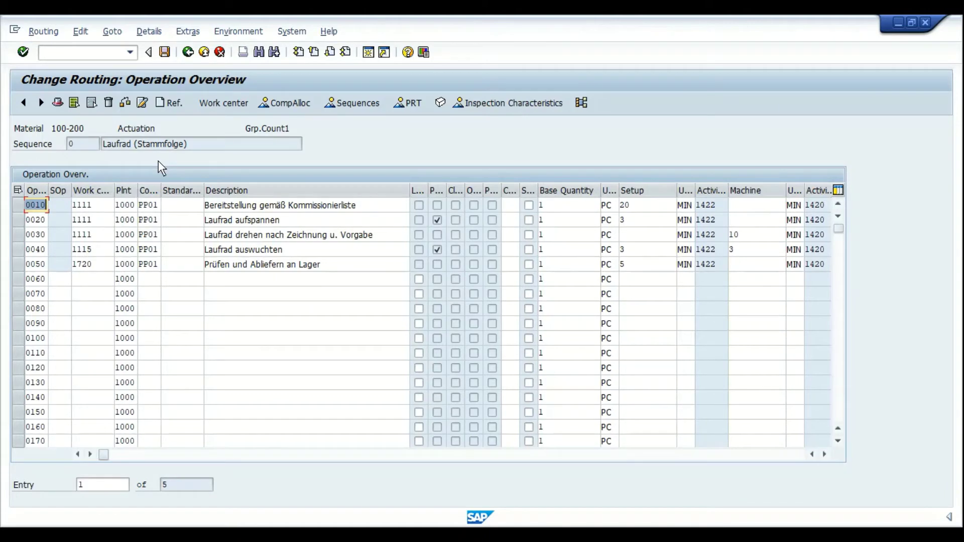
Open the routing's component allocation, then narrow the Quantity column and widen the Backflushing column
{"action": "left_click", "coordinate": [299, 103]}
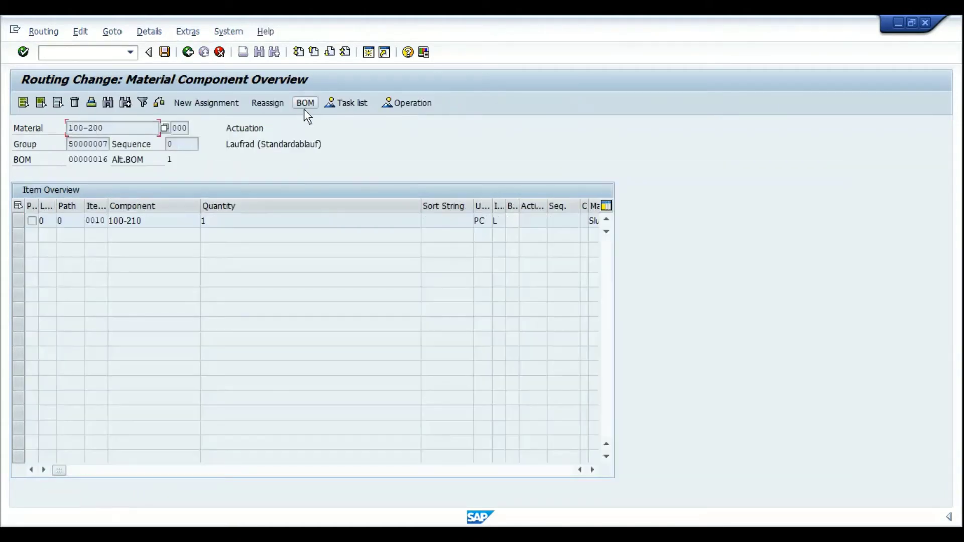
{"action": "left_click", "coordinate": [17, 223]}
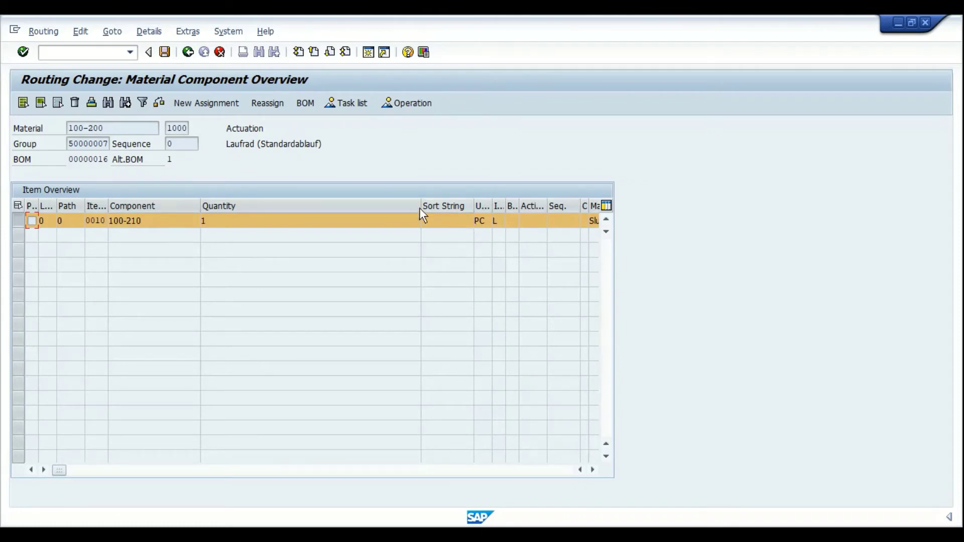
{"action": "left_click_drag", "start_coordinate": [420, 208], "coordinate": [255, 210]}
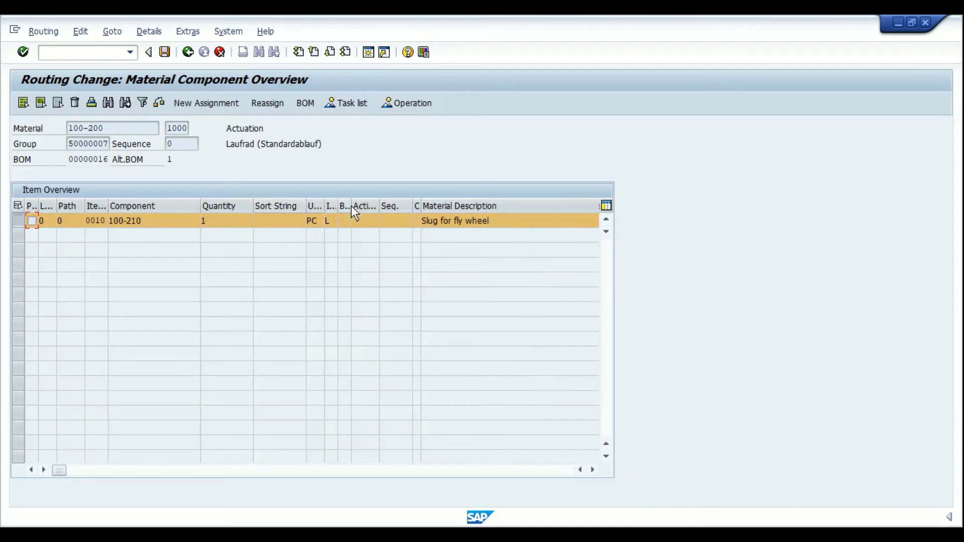
{"action": "left_click_drag", "start_coordinate": [351, 205], "coordinate": [381, 207]}
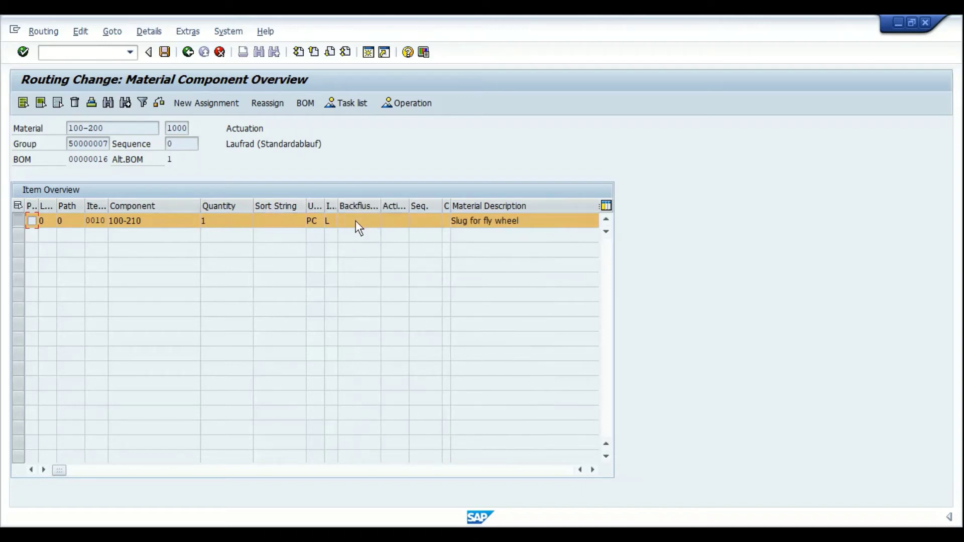
{"action": "left_click", "coordinate": [20, 224]}
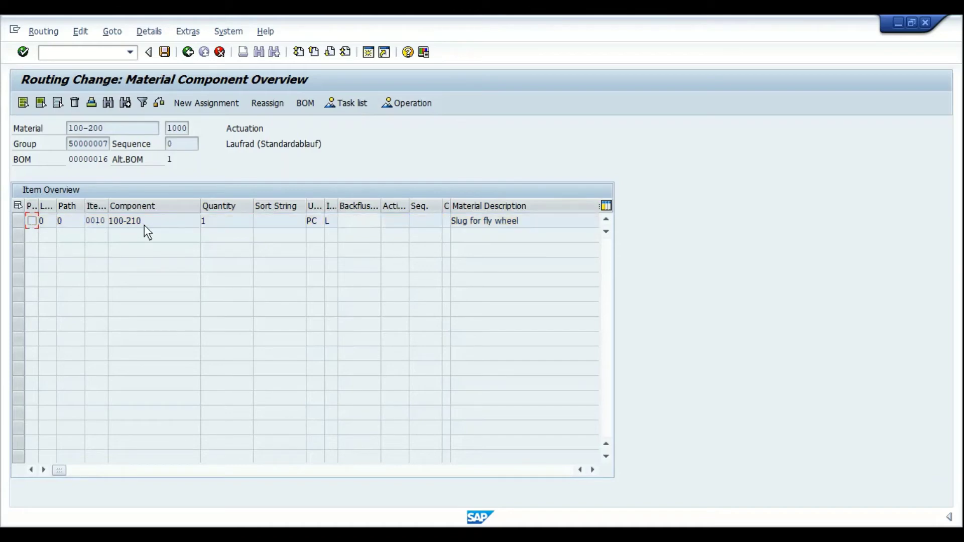
Assign component 100-210 to activity 0010 and widen the Backflushing column to show its full heading
{"action": "left_click", "coordinate": [21, 223]}
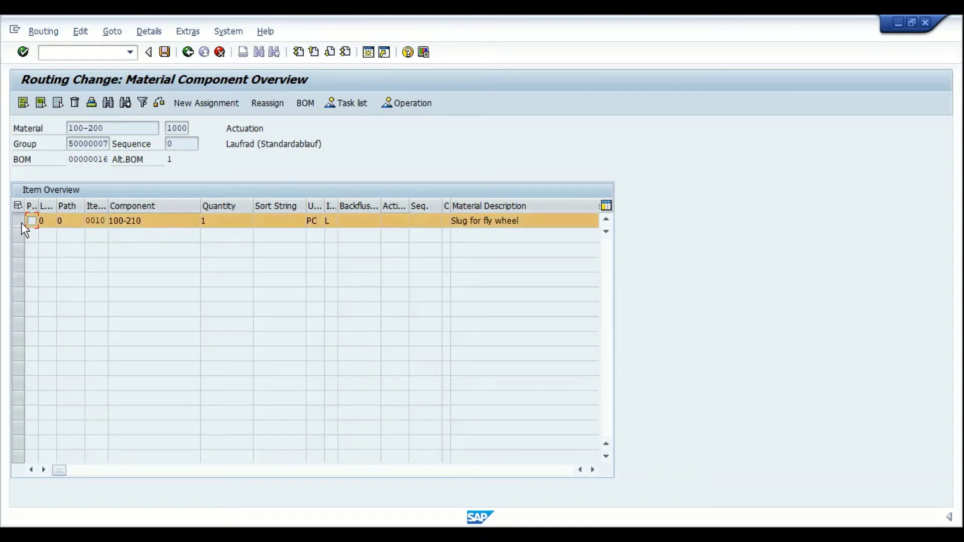
{"action": "left_click", "coordinate": [213, 110]}
{"action": "left_click", "coordinate": [127, 229]}
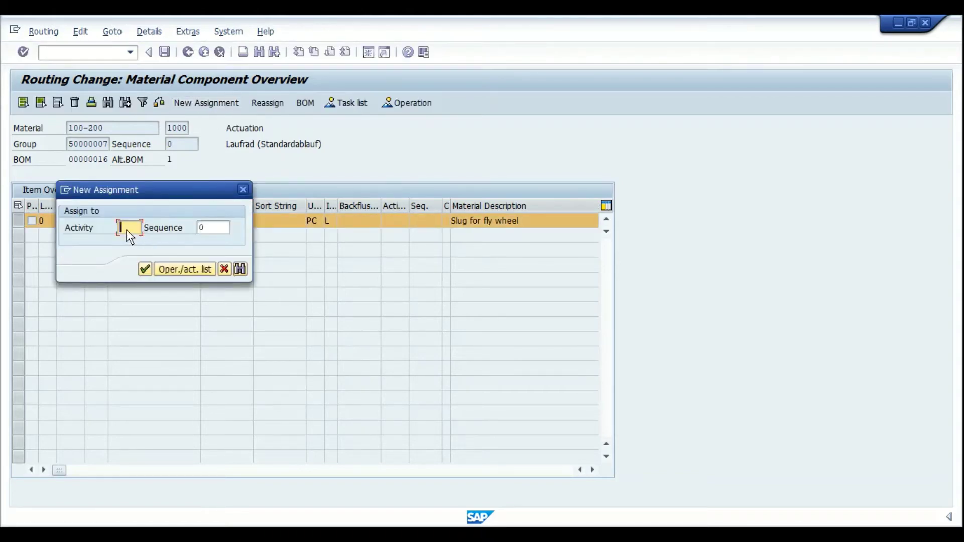
{"action": "type", "text": "0010"}
{"action": "key", "text": "Return"}
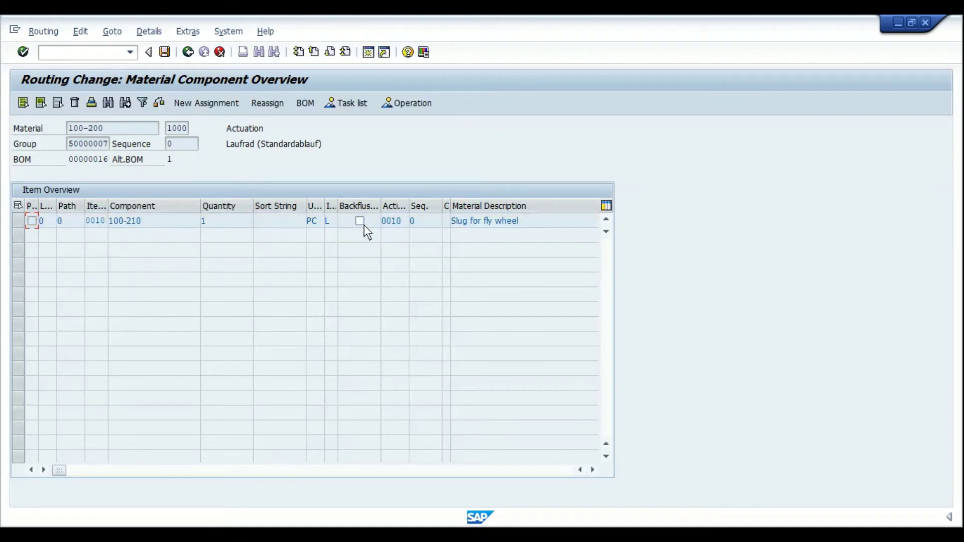
{"action": "left_click_drag", "start_coordinate": [380, 203], "coordinate": [407, 202]}
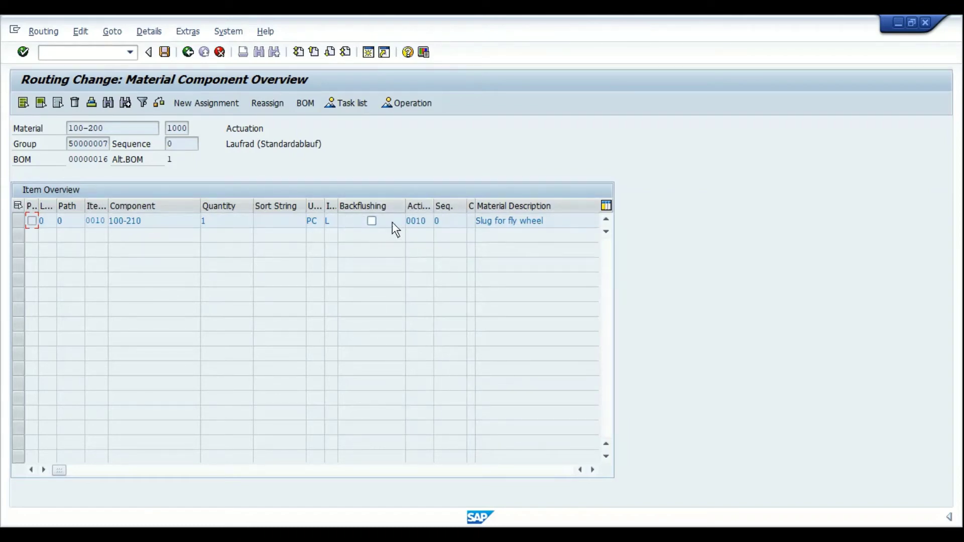
Widen the Activity column and activate Backflushing for component 100-210 at operation 0010
{"action": "left_click_drag", "start_coordinate": [434, 206], "coordinate": [464, 205]}
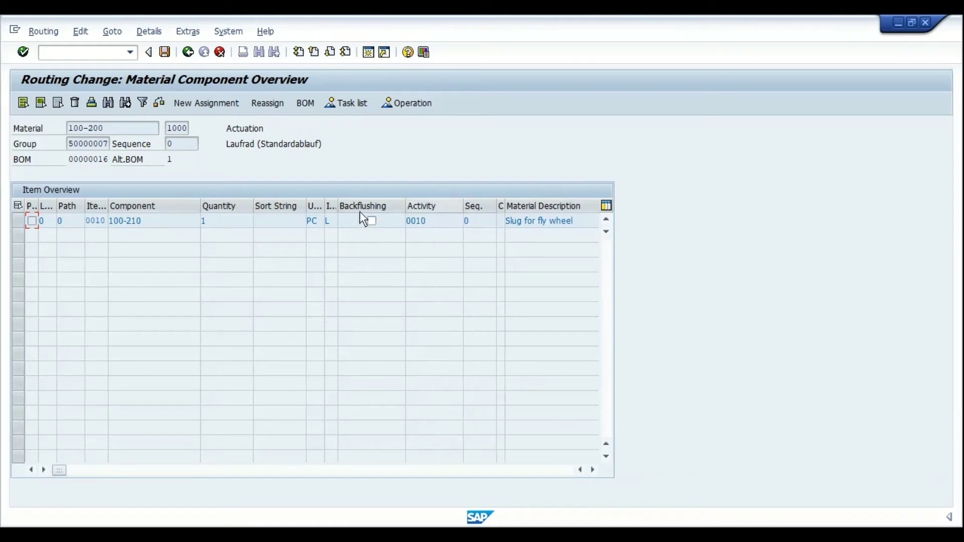
{"action": "left_click", "coordinate": [106, 227]}
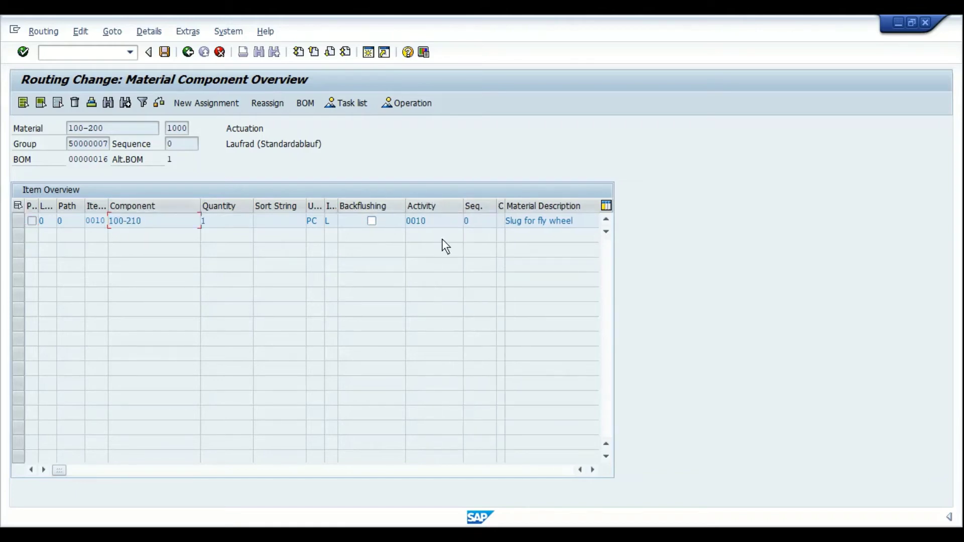
{"action": "left_click", "coordinate": [415, 223]}
{"action": "left_click", "coordinate": [401, 224]}
{"action": "left_click", "coordinate": [372, 222]}
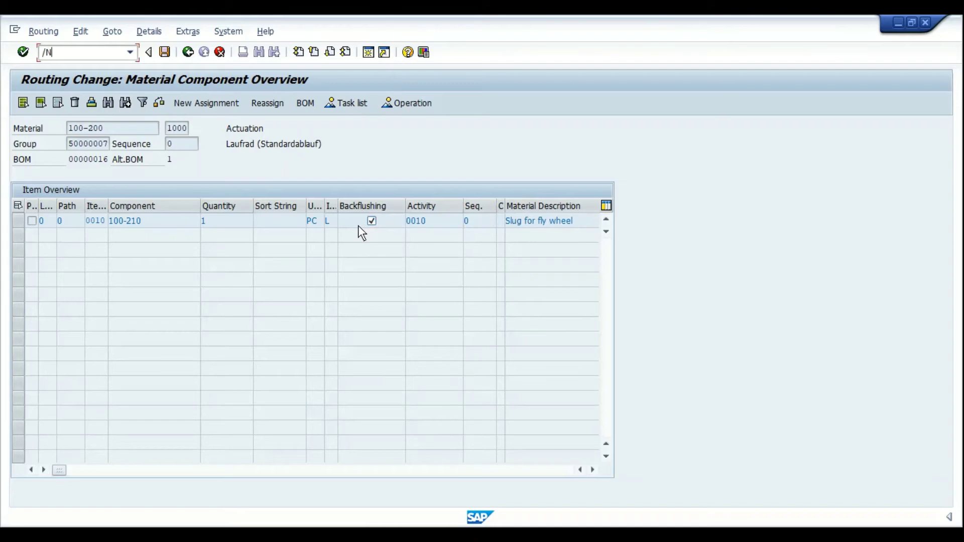
Run transaction C202, open the recipe of group 50000156, and look into the details of phase 0020
{"action": "type", "text": "C202"}
{"action": "key", "text": "Return"}
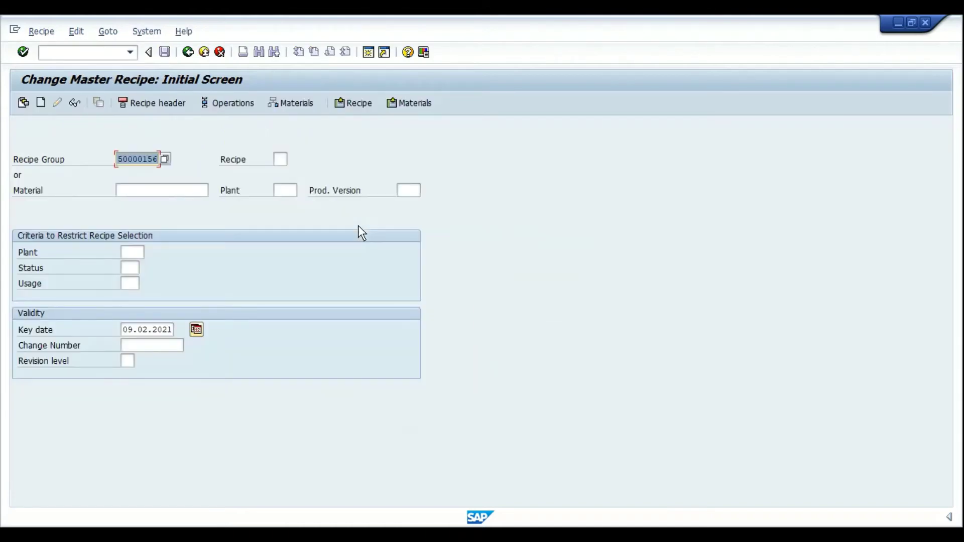
{"action": "key", "text": "Return"}
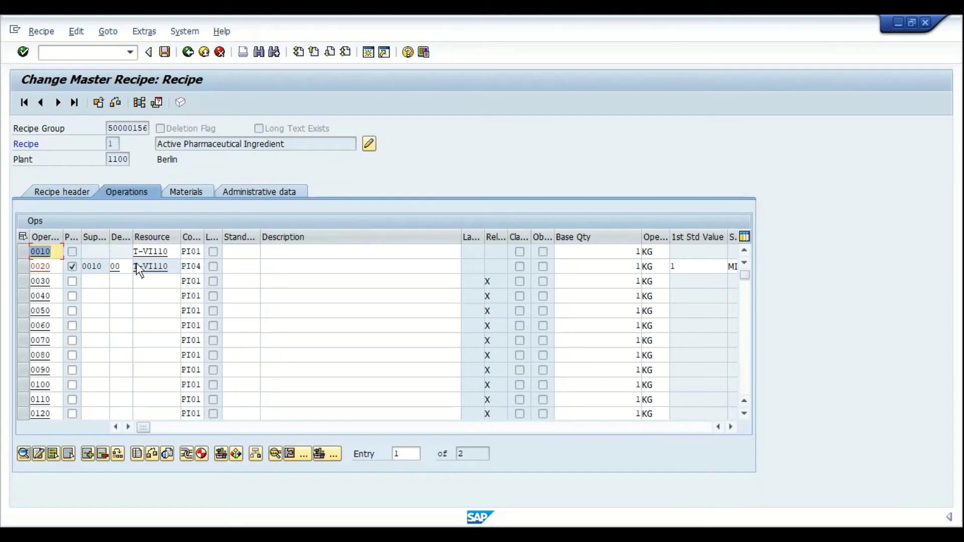
{"action": "key", "text": "Down"}
{"action": "key", "text": "F2"}
{"action": "key", "text": "F3"}
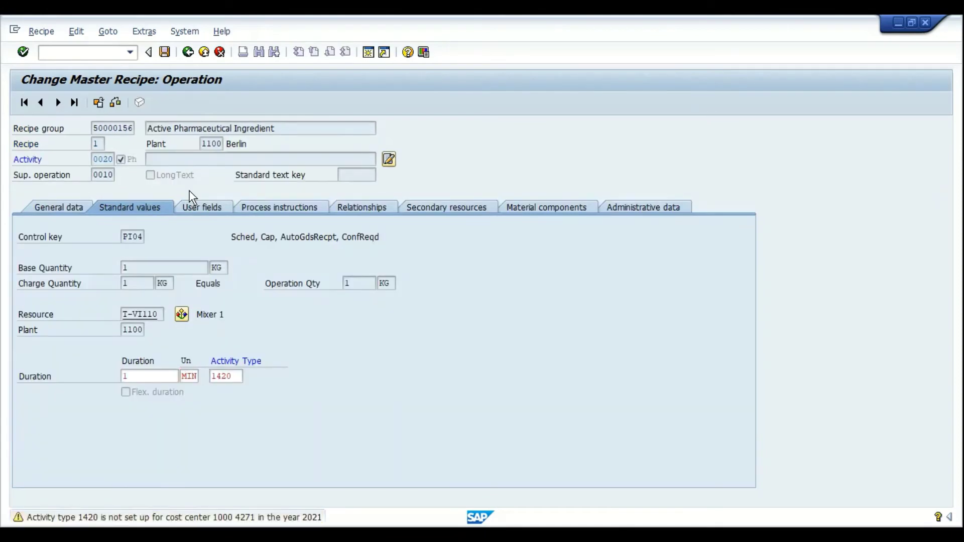
Open the recipe's material component assignments and widen the Operat., Phase, phase indicator, and Backflushing columns
{"action": "left_click", "coordinate": [189, 191]}
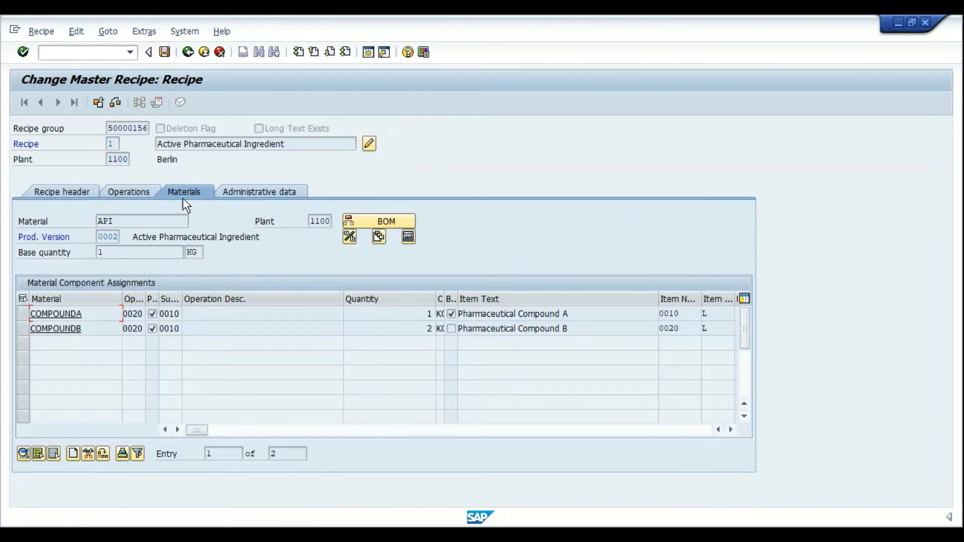
{"action": "left_click_drag", "start_coordinate": [145, 299], "coordinate": [185, 300]}
{"action": "left_click", "coordinate": [146, 313]}
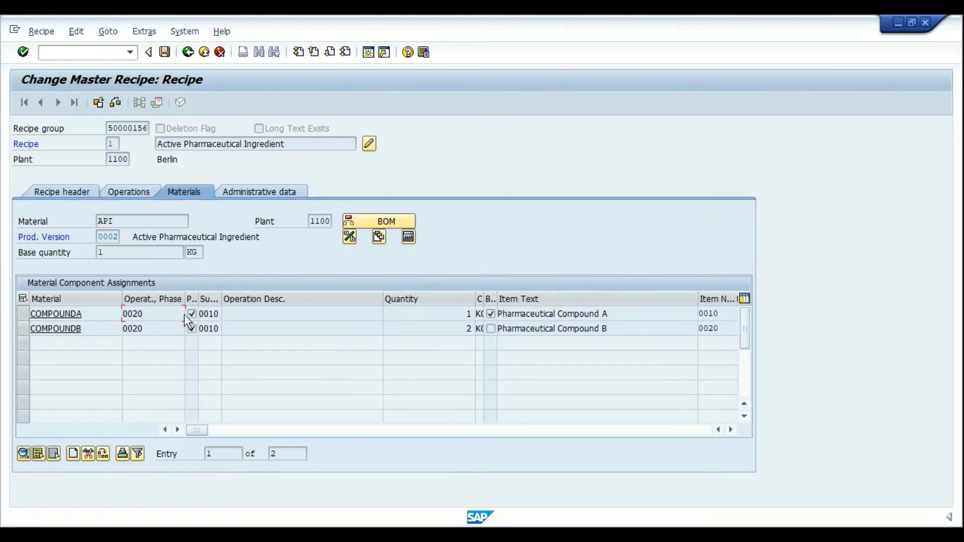
{"action": "left_click_drag", "start_coordinate": [198, 301], "coordinate": [212, 299]}
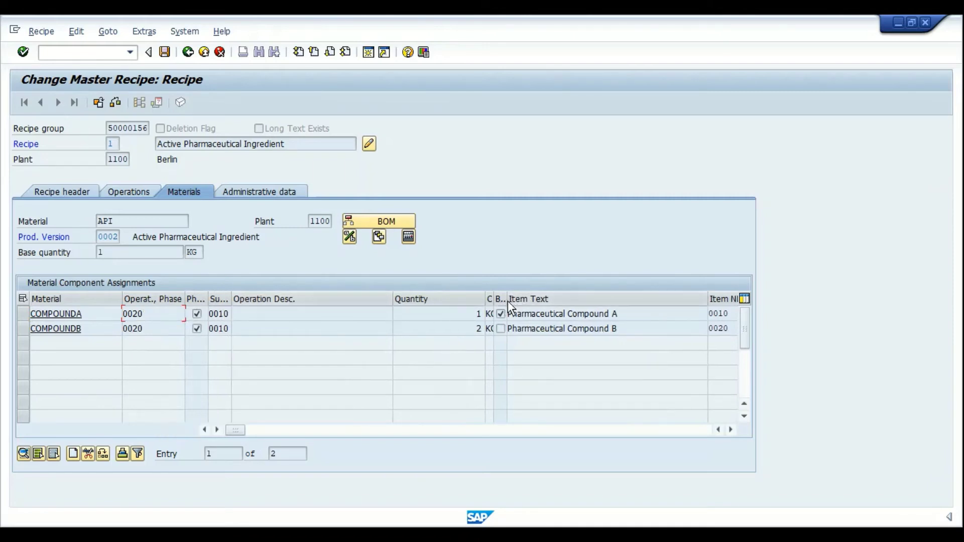
{"action": "left_click_drag", "start_coordinate": [507, 299], "coordinate": [546, 296]}
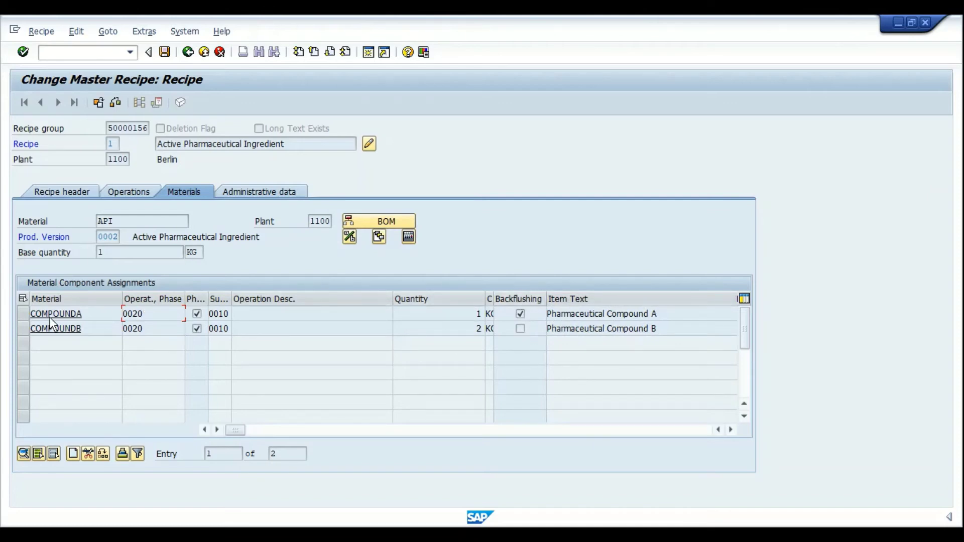
Open the assignment details of component COMPOUNDB and activate its Backflushing indicator
{"action": "left_click", "coordinate": [23, 327]}
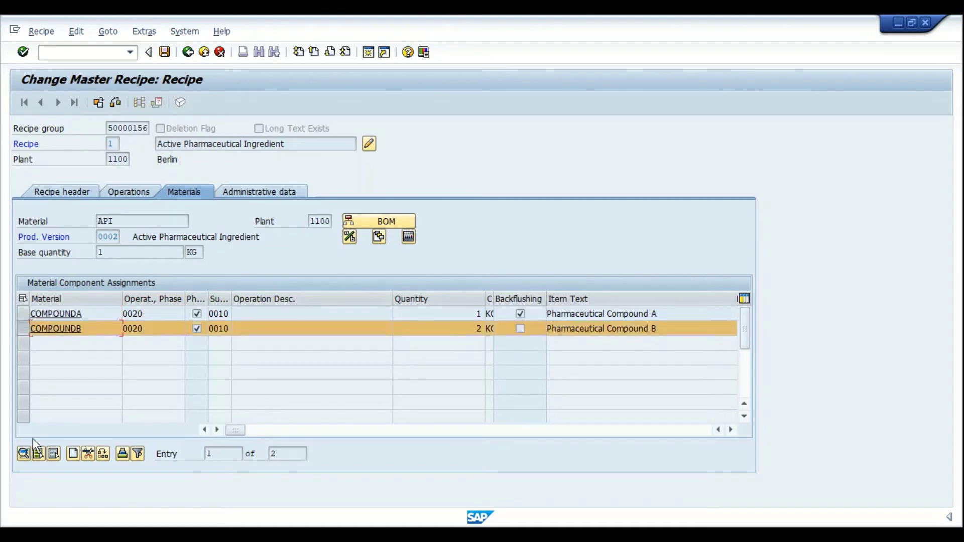
{"action": "left_click", "coordinate": [23, 453]}
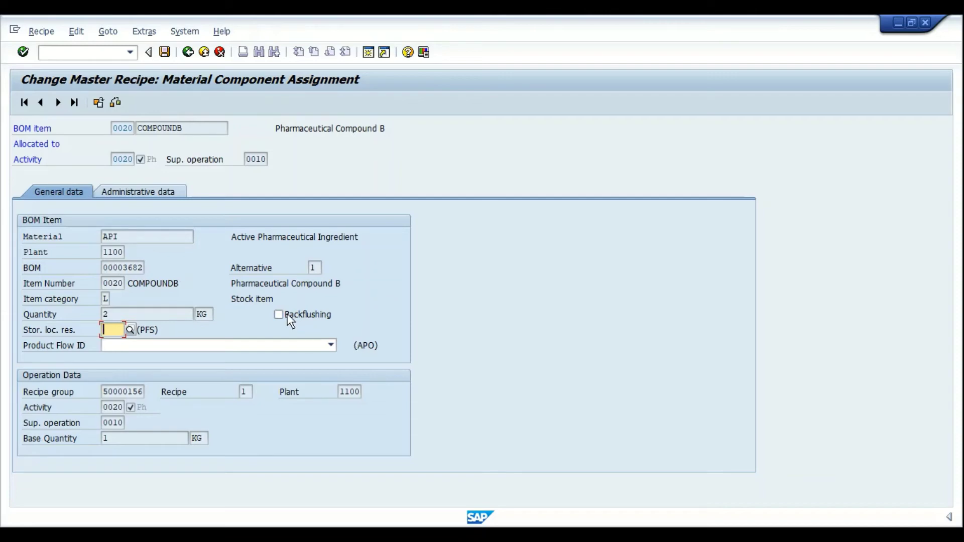
{"action": "left_click", "coordinate": [312, 315]}
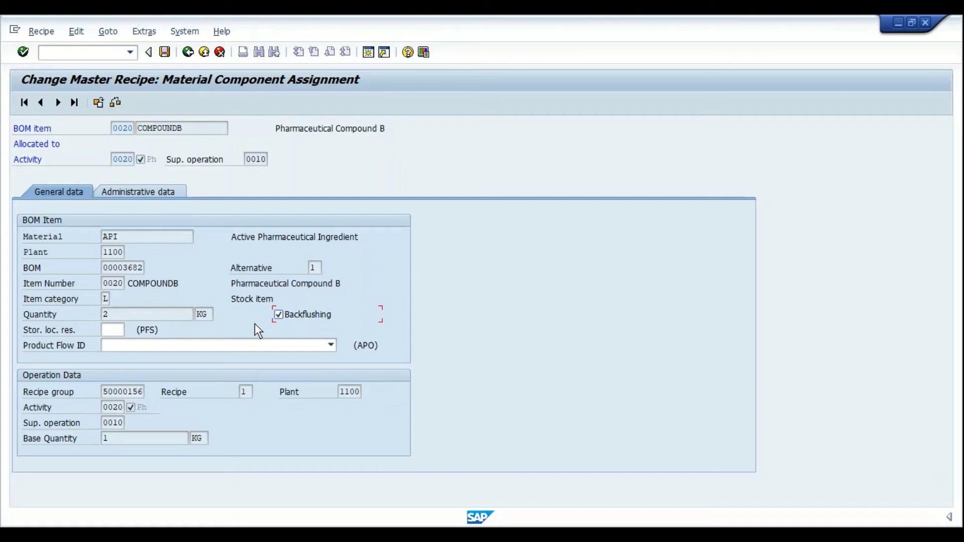
{"action": "key", "text": "ctrl+slash"}
{"action": "type", "text": "/NCO02"}
{"action": "key", "text": "Return"}
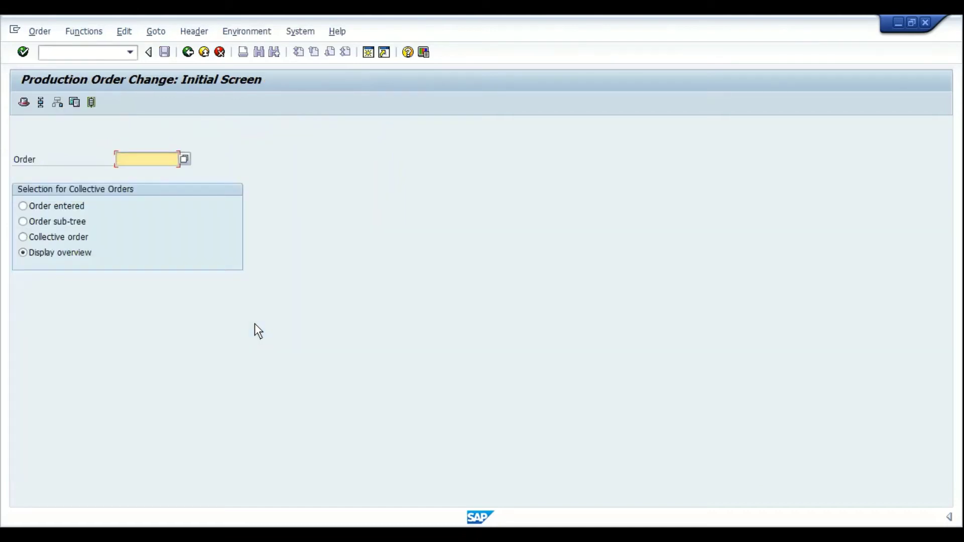
Run transaction CO01 and start a production order of type PP01 for material P-100 in plant 1000
{"action": "key", "text": "ctrl+slash"}
{"action": "type", "text": "/NCO01"}
{"action": "key", "text": "Return"}
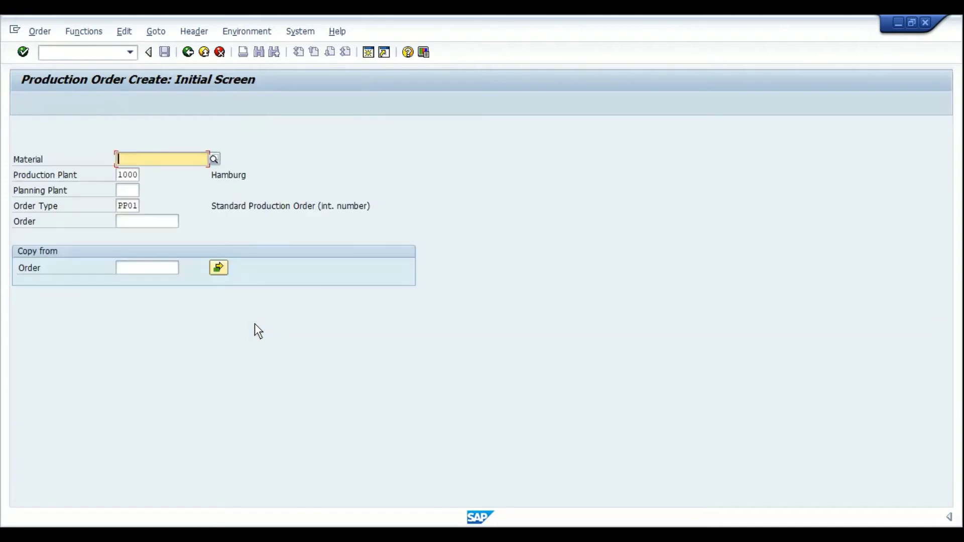
{"action": "type", "text": "P-100"}
{"action": "key", "text": "Return"}
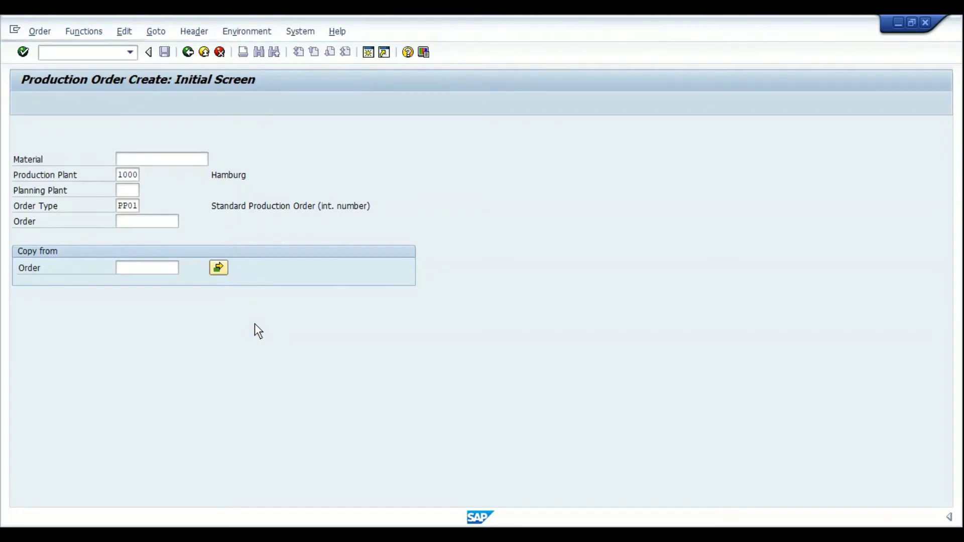
{"action": "type", "text": "P-100"}
{"action": "key", "text": "Return"}
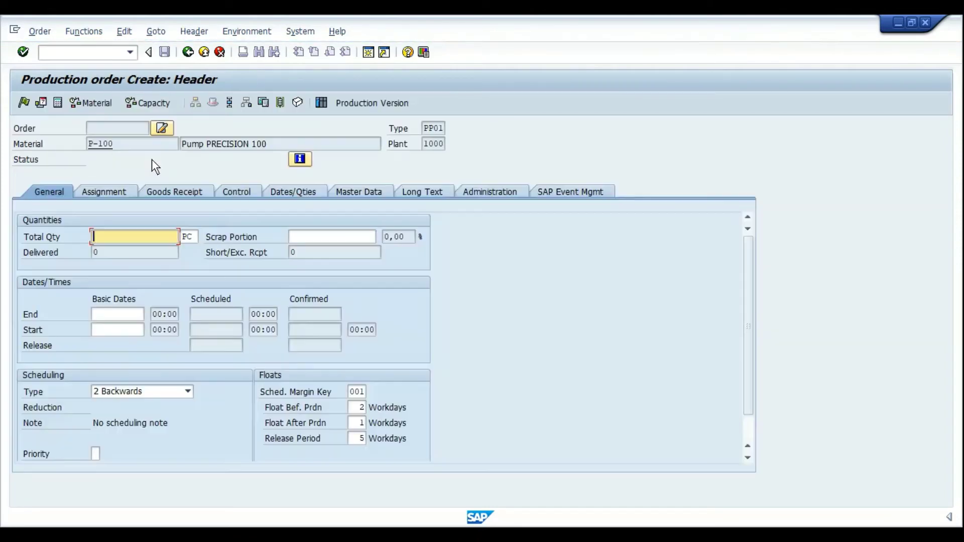
Set the order's total quantity to 1000 and the scheduling type to Current date, then have the order scheduled
{"action": "type", "text": "1000"}
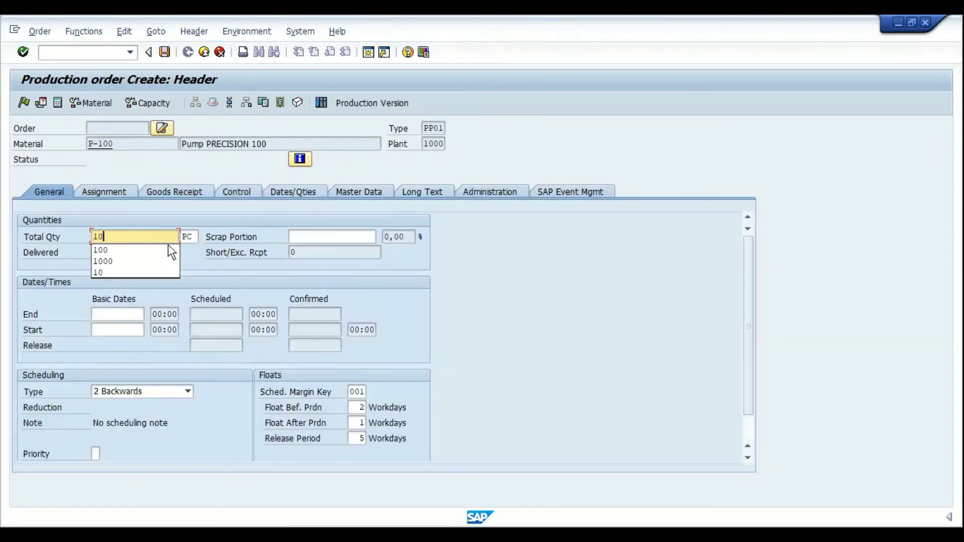
{"action": "left_click", "coordinate": [161, 391]}
{"action": "left_click", "coordinate": [124, 439]}
{"action": "key", "text": "Return"}
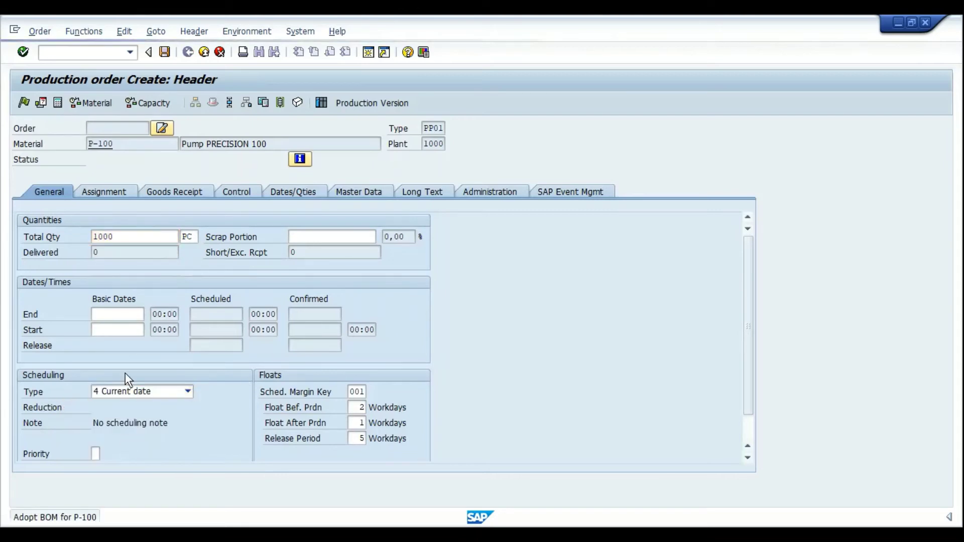
{"action": "left_click", "coordinate": [200, 399]}
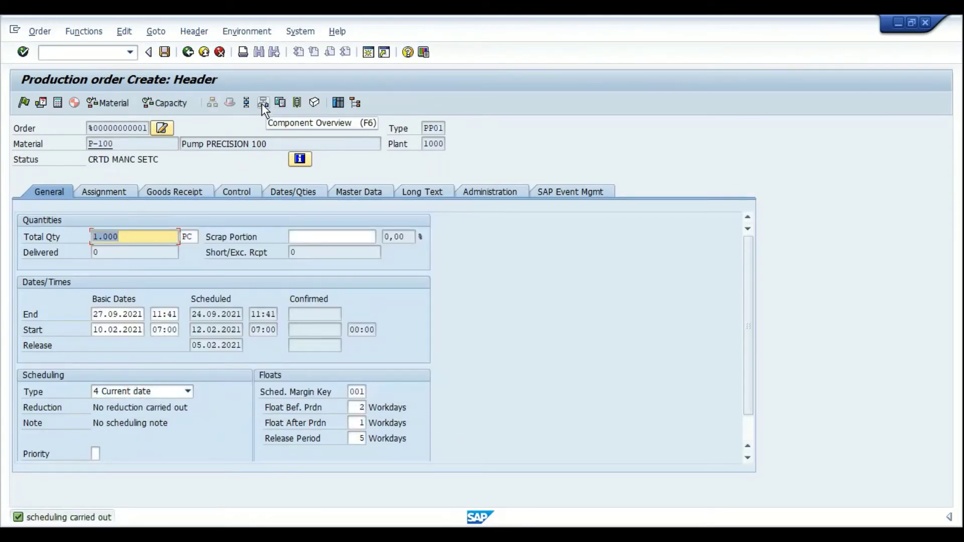
Open the production order's component overview and widen the Backflush column to show its full heading
{"action": "left_click", "coordinate": [262, 103]}
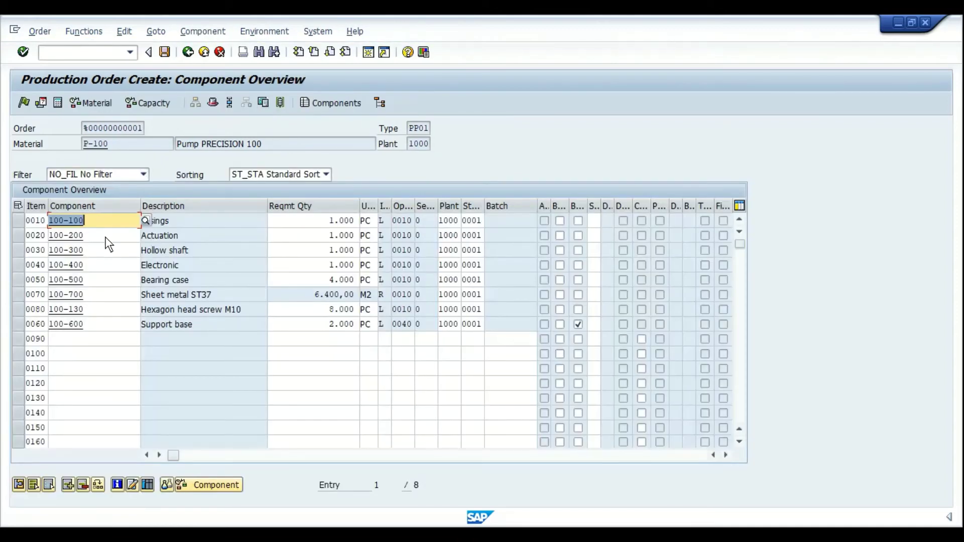
{"action": "left_click", "coordinate": [95, 145]}
{"action": "left_click", "coordinate": [83, 148]}
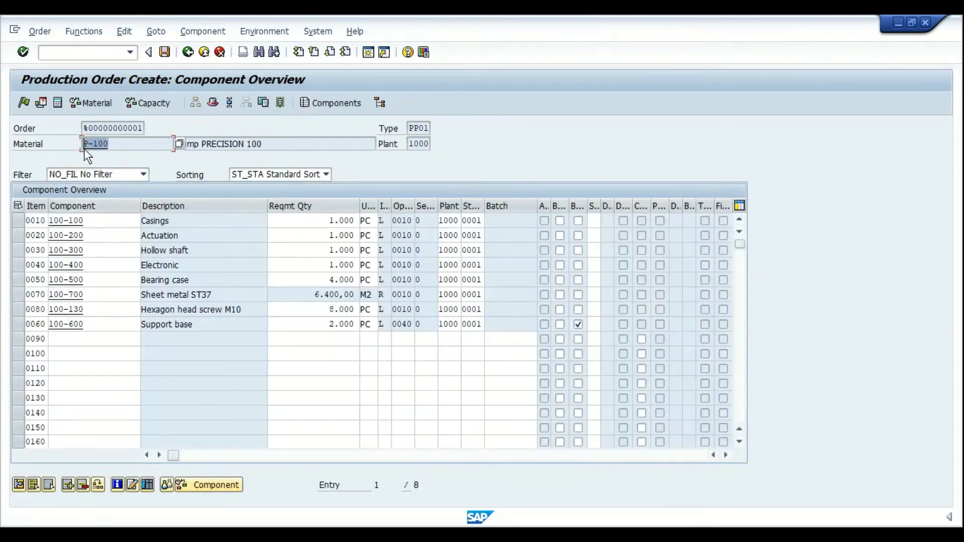
{"action": "left_click_drag", "start_coordinate": [586, 208], "coordinate": [617, 207]}
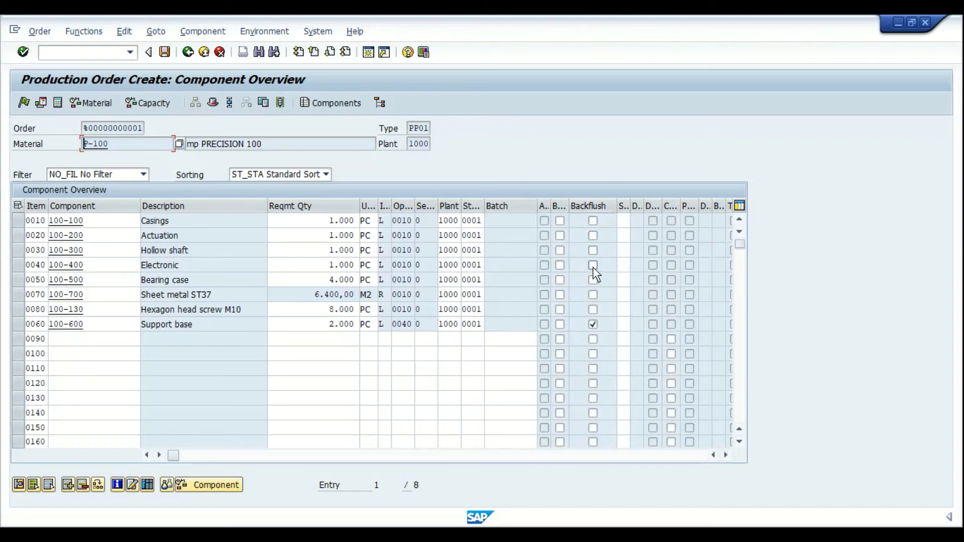
Activate Backflush for components 100-200, 100-300, 100-400, 100-500, and 100-700, and widen the Operation column
{"action": "left_click", "coordinate": [594, 234]}
{"action": "left_click", "coordinate": [592, 281]}
{"action": "left_click_drag", "start_coordinate": [414, 207], "coordinate": [451, 203]}
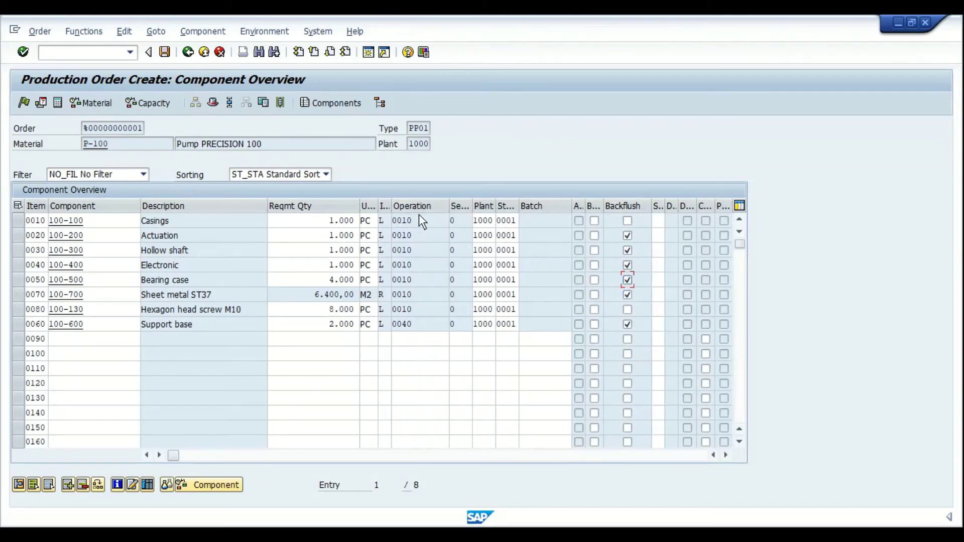
{"action": "left_click", "coordinate": [422, 224]}
{"action": "left_click", "coordinate": [311, 234]}
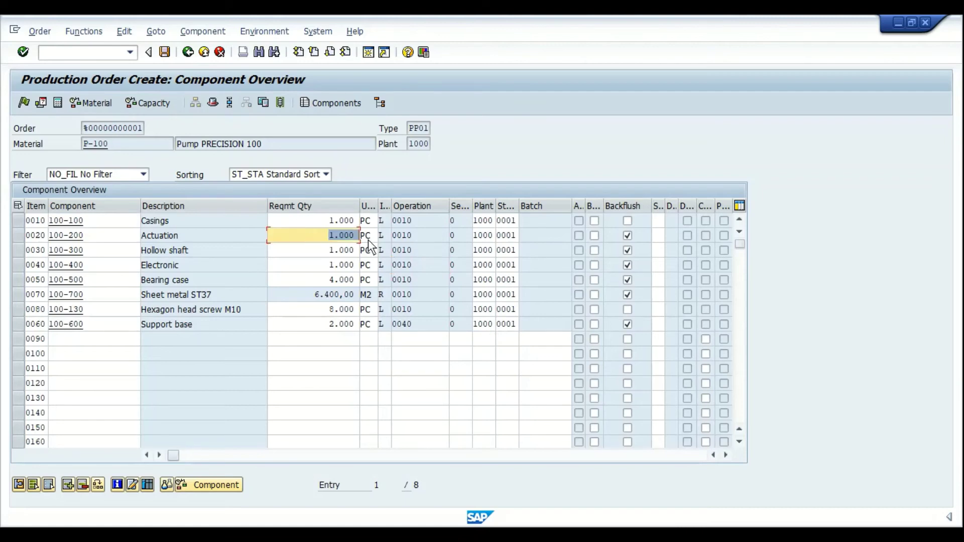
{"action": "key", "text": "End"}
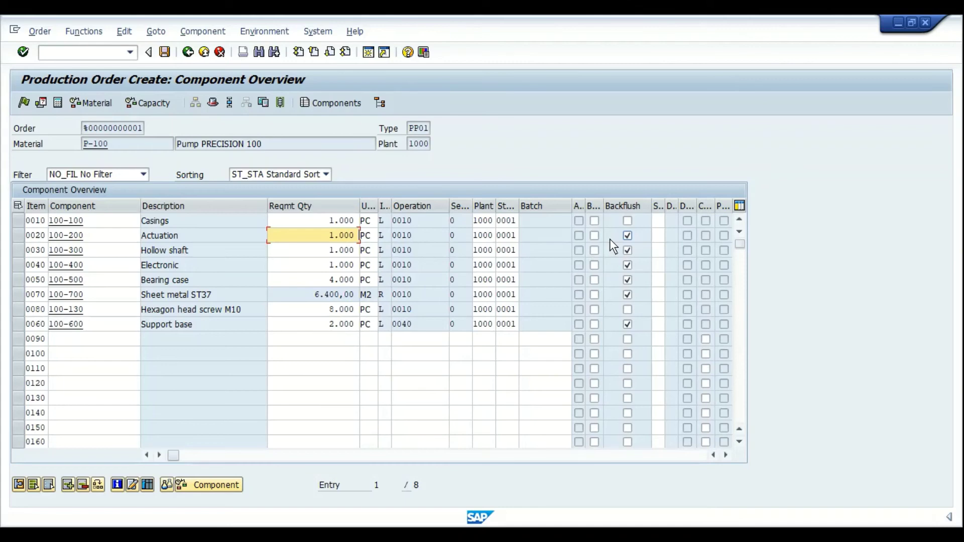
Open the proposed process order with transaction COR2 and show its material list with the Backflushing column widened
{"action": "key", "text": "ctrl+slash"}
{"action": "type", "text": "/NCOR2"}
{"action": "key", "text": "Return"}
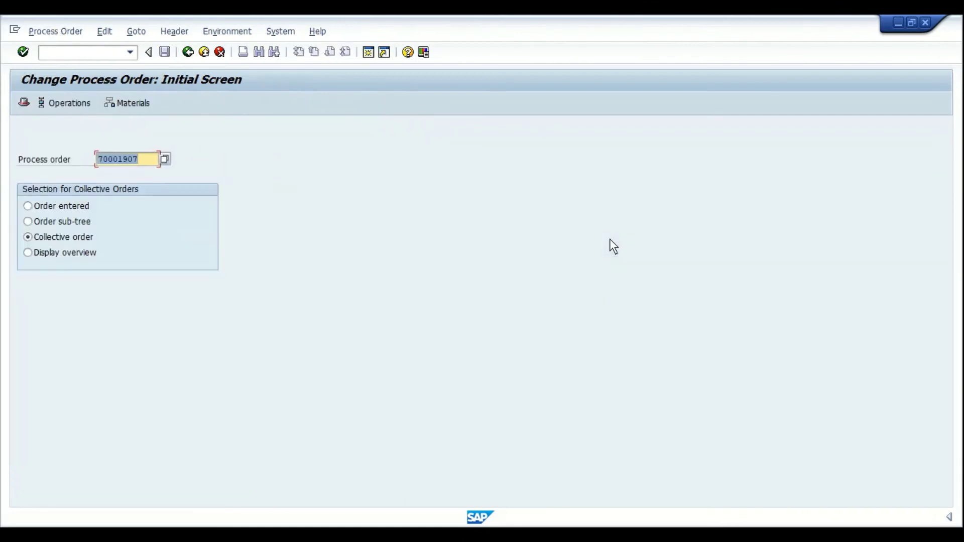
{"action": "key", "text": "Return"}
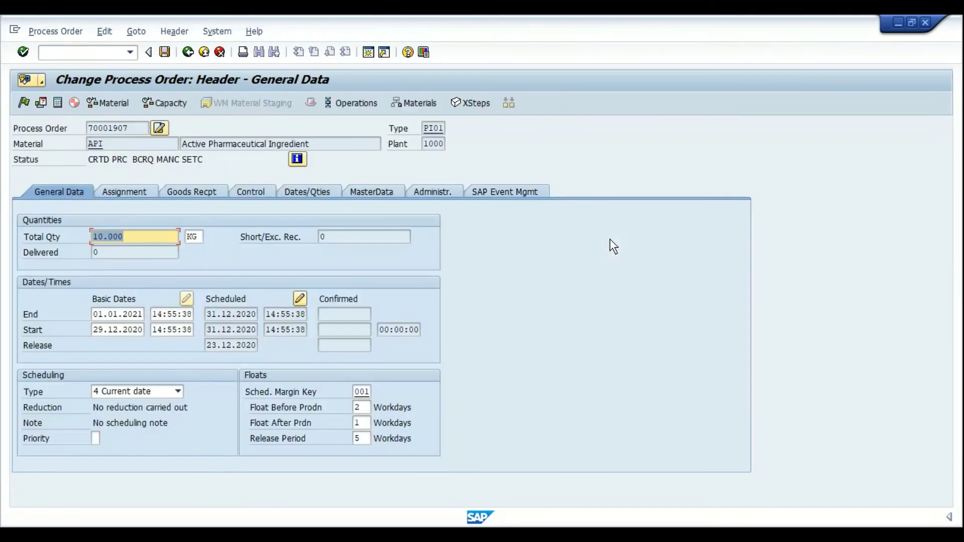
{"action": "left_click", "coordinate": [422, 102]}
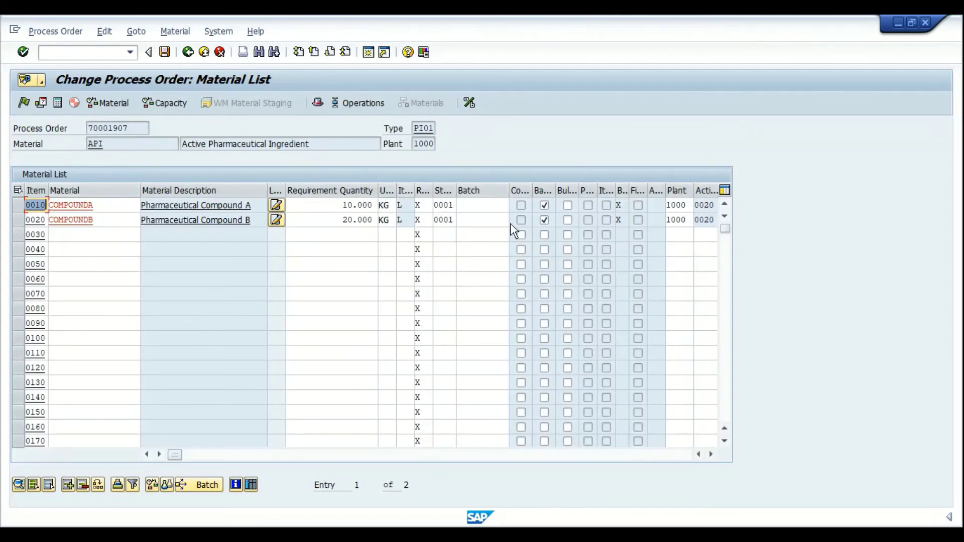
{"action": "left_click_drag", "start_coordinate": [556, 189], "coordinate": [604, 191]}
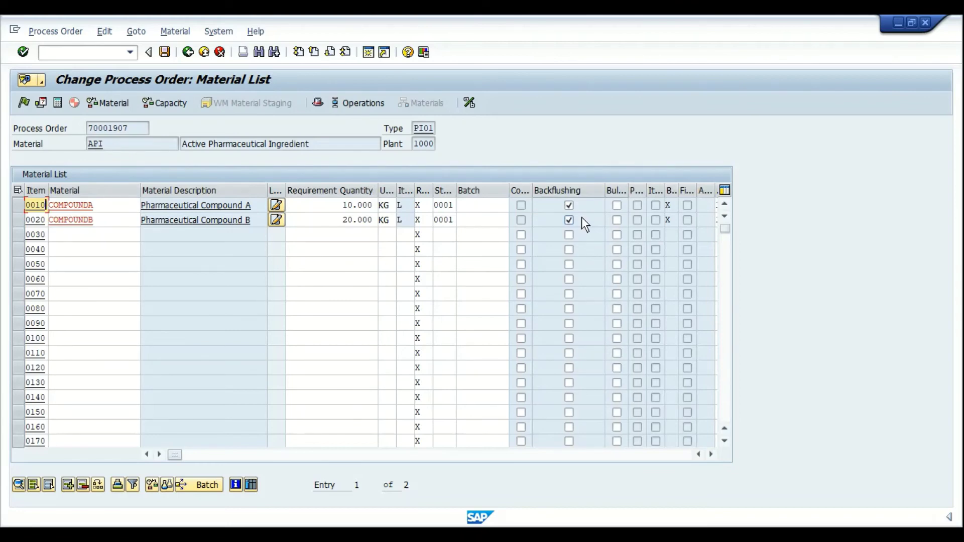
Run transaction CO01 again and choose material P-100 for a new production order
{"action": "key", "text": "ctrl+slash"}
{"action": "type", "text": "/N"}
{"action": "type", "text": "CO02"}
{"action": "key", "text": "Return"}
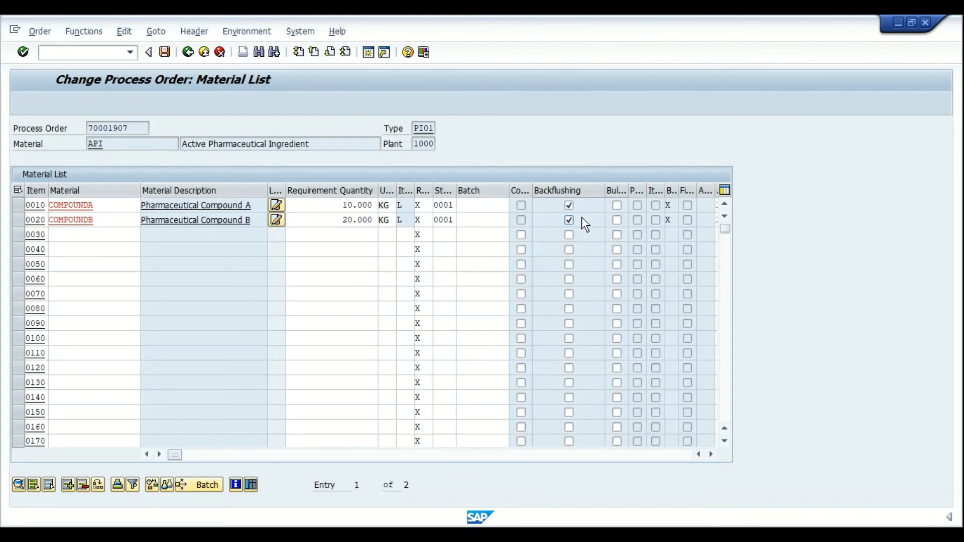
{"action": "key", "text": "Down"}
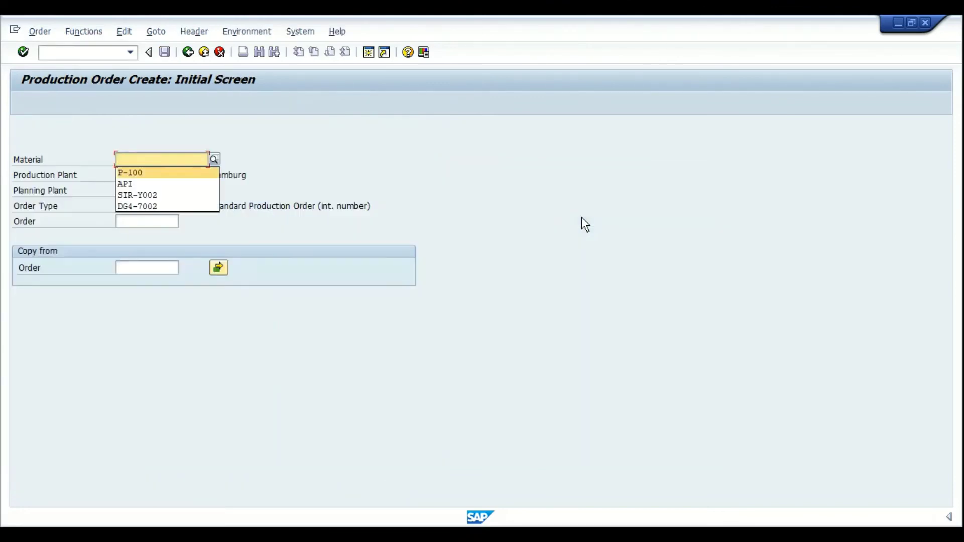
{"action": "key", "text": "Return"}
Clear and re-enter the order type as PP01, then open the new order's header for plant 1000
{"action": "key", "text": "Tab"}
{"action": "key", "text": "Tab"}
{"action": "key", "text": "Tab"}
{"action": "key", "text": "Delete"}
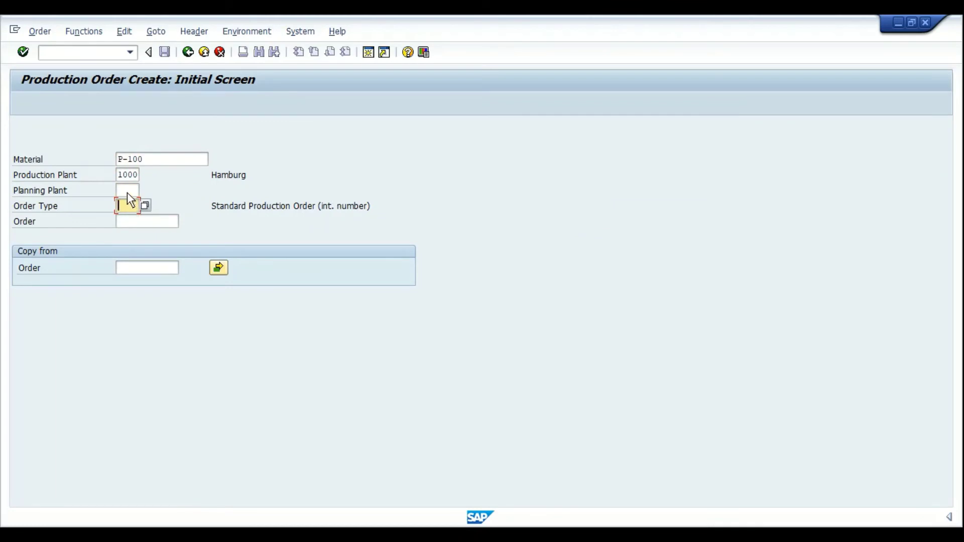
{"action": "left_click", "coordinate": [147, 164]}
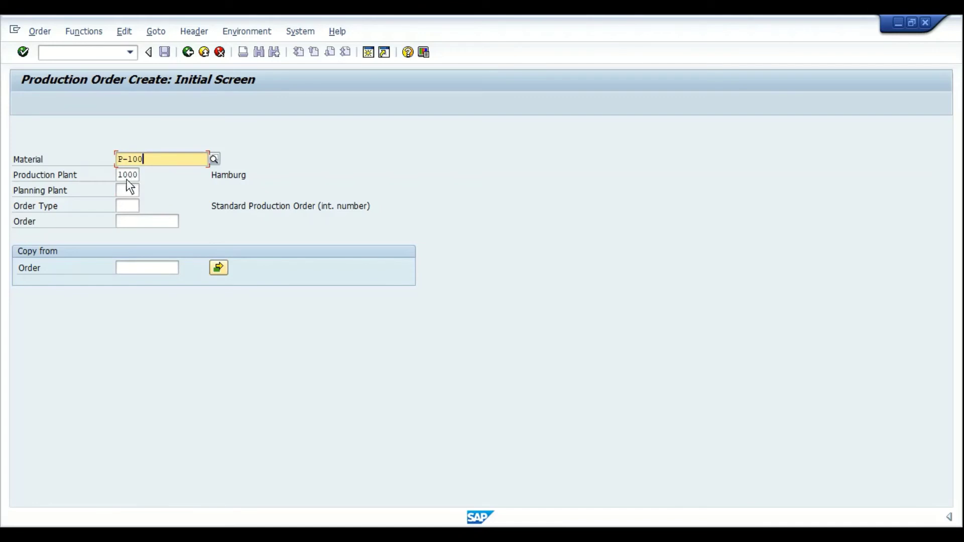
{"action": "key", "text": "Return"}
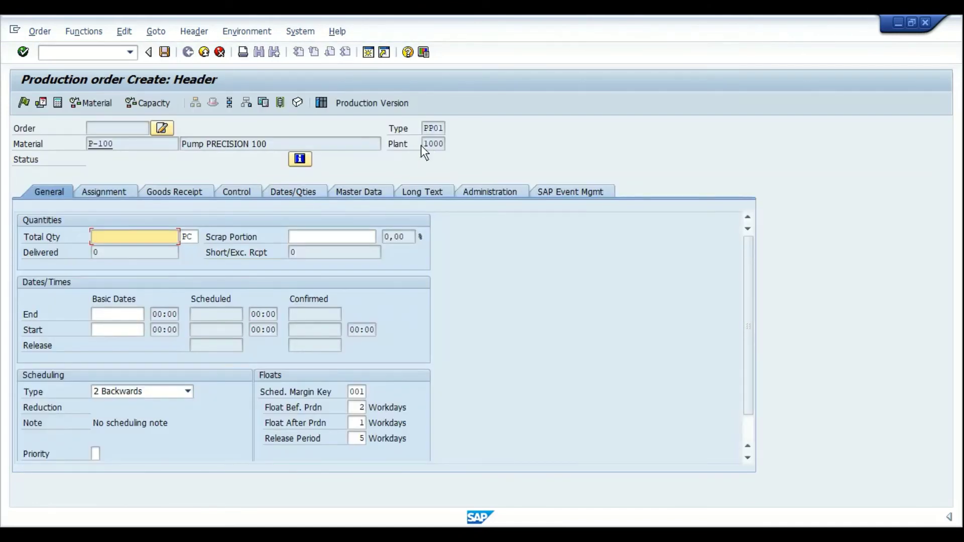
Set the production order's total quantity to 100 PC and its scheduling type to Current date
{"action": "left_click", "coordinate": [424, 128]}
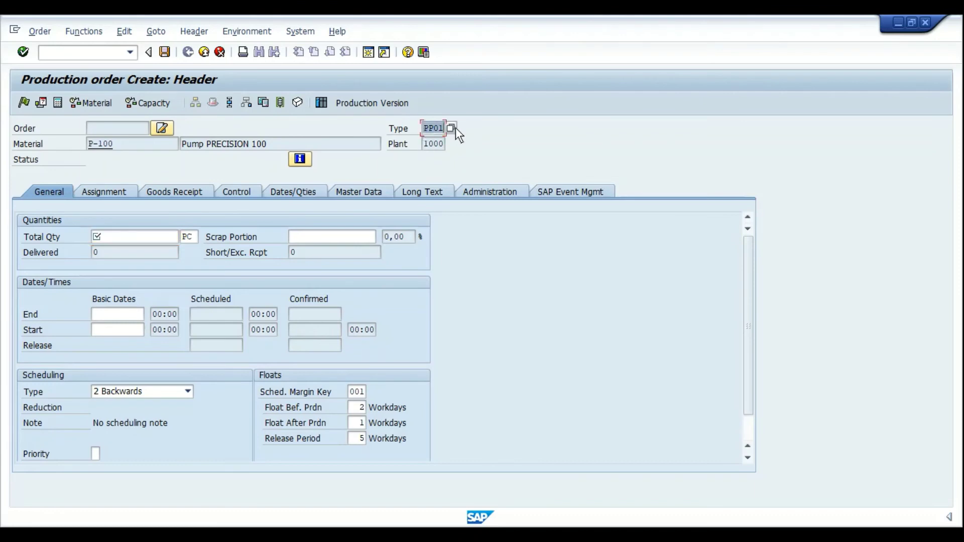
{"action": "key", "text": "End"}
{"action": "key", "text": "Return"}
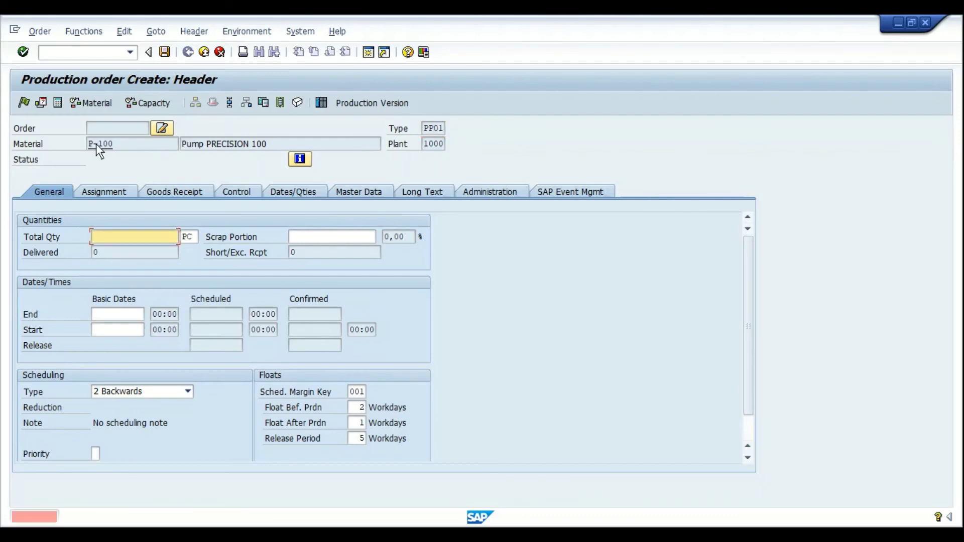
{"action": "type", "text": "100"}
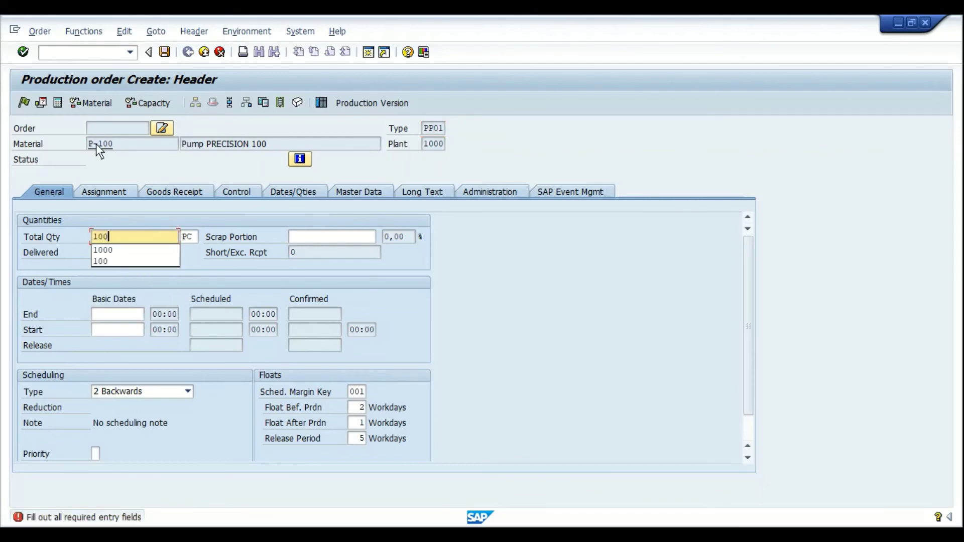
{"action": "left_click", "coordinate": [168, 393]}
{"action": "left_click", "coordinate": [158, 438]}
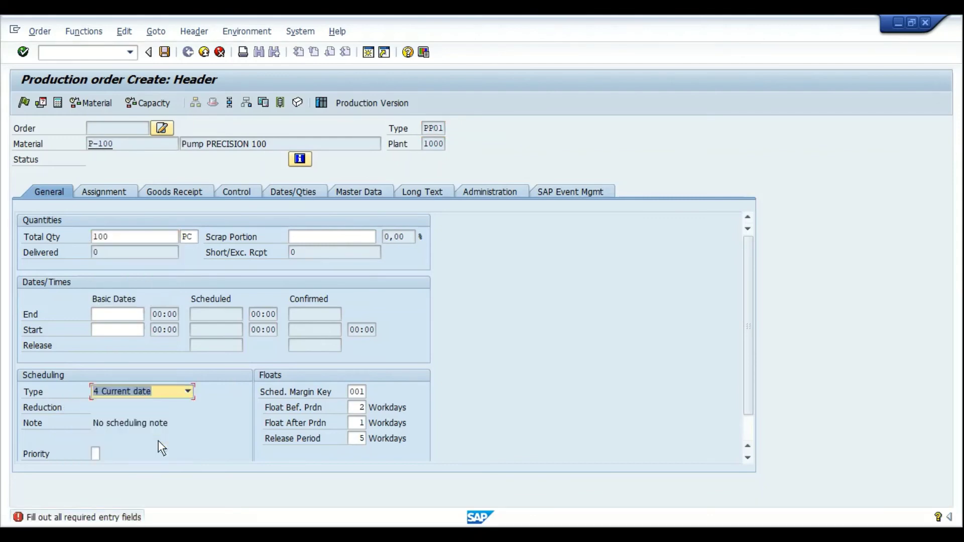
{"action": "key", "text": "Return"}
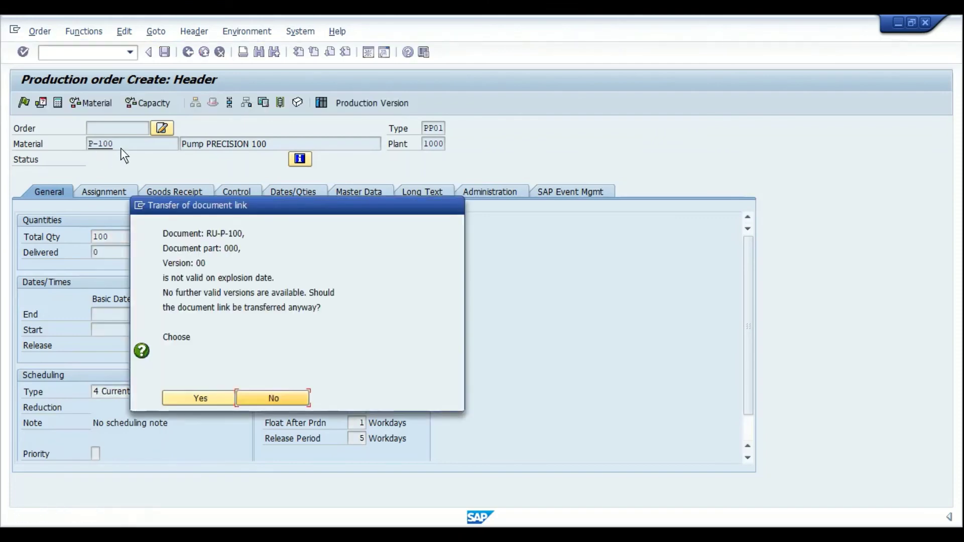
Answer the document link transfer prompt with Yes and display the Work Scheduling data of material P-100 from the order header
{"action": "left_click", "coordinate": [176, 396]}
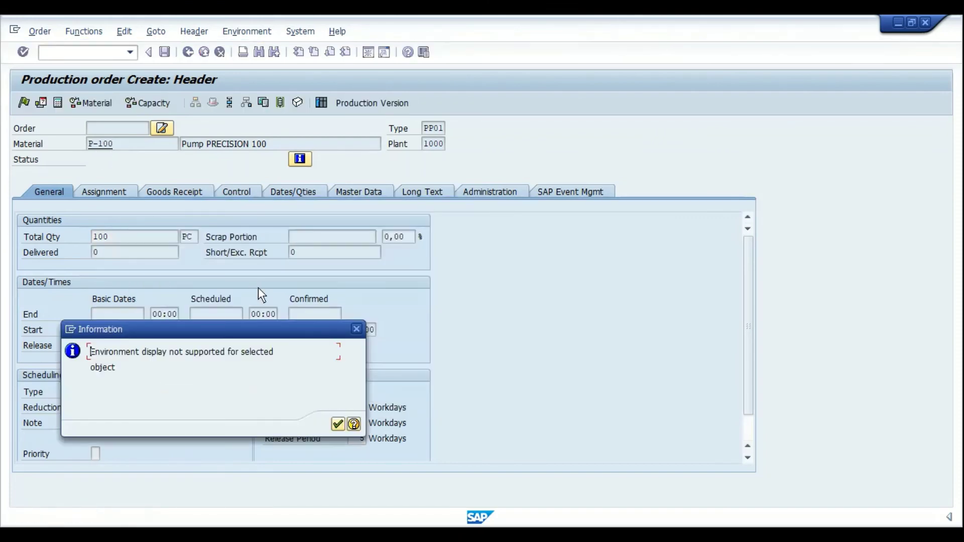
{"action": "key", "text": "Return"}
{"action": "double_click", "coordinate": [109, 143]}
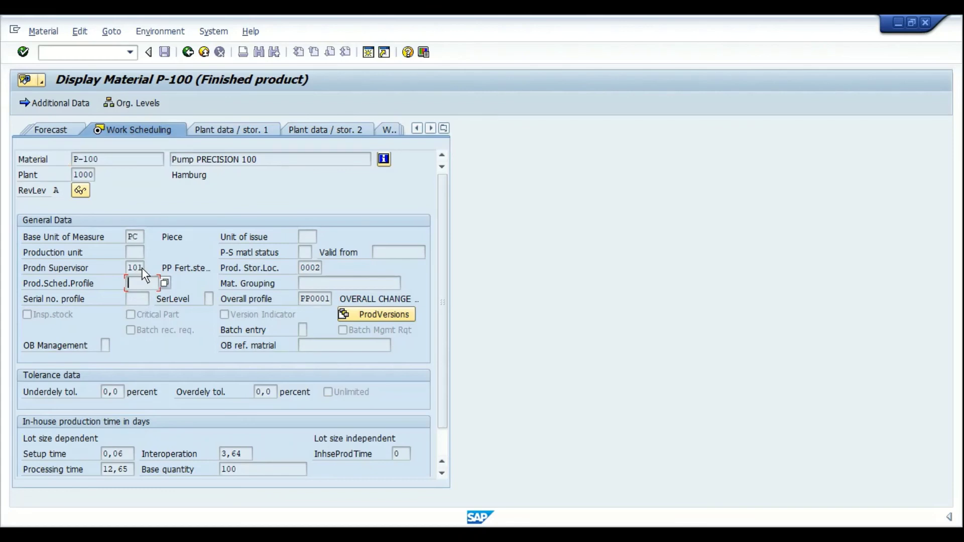
Open transaction OPJ9 in a new session and position the Production Scheduler list on plant 1000
{"action": "key", "text": "ctrl+slash"}
{"action": "type", "text": "/oopj9"}
{"action": "key", "text": "Return"}
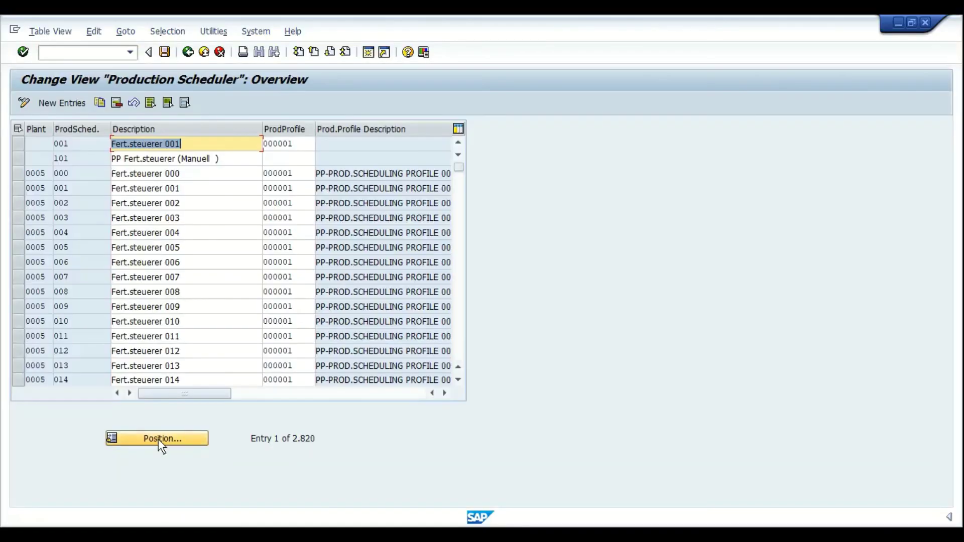
{"action": "left_click", "coordinate": [154, 443]}
{"action": "type", "text": "1000"}
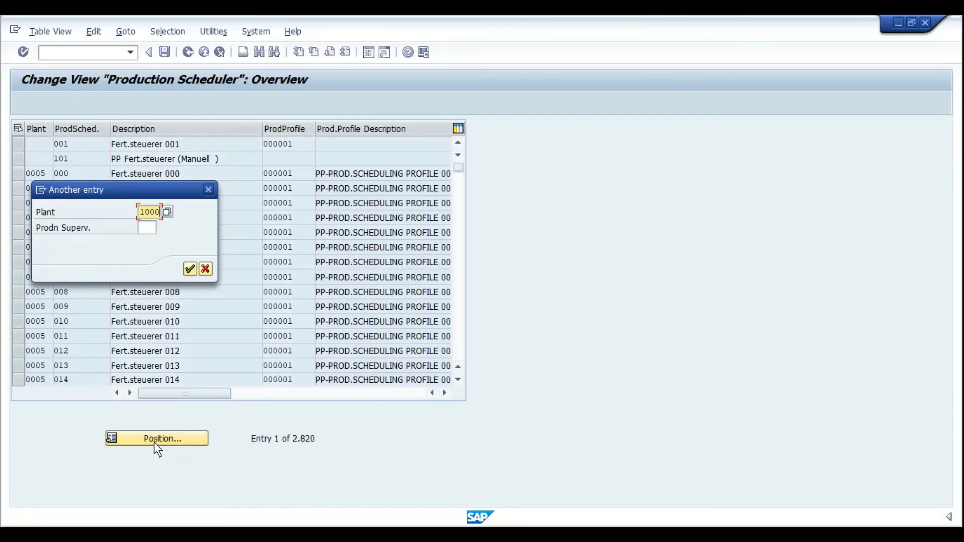
{"action": "key", "text": "Tab"}
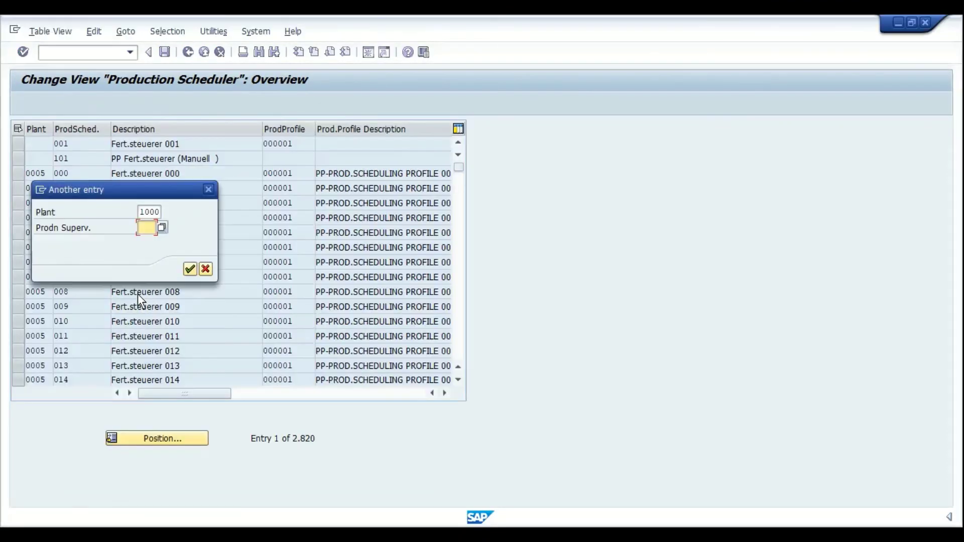
{"action": "key", "text": "Return"}
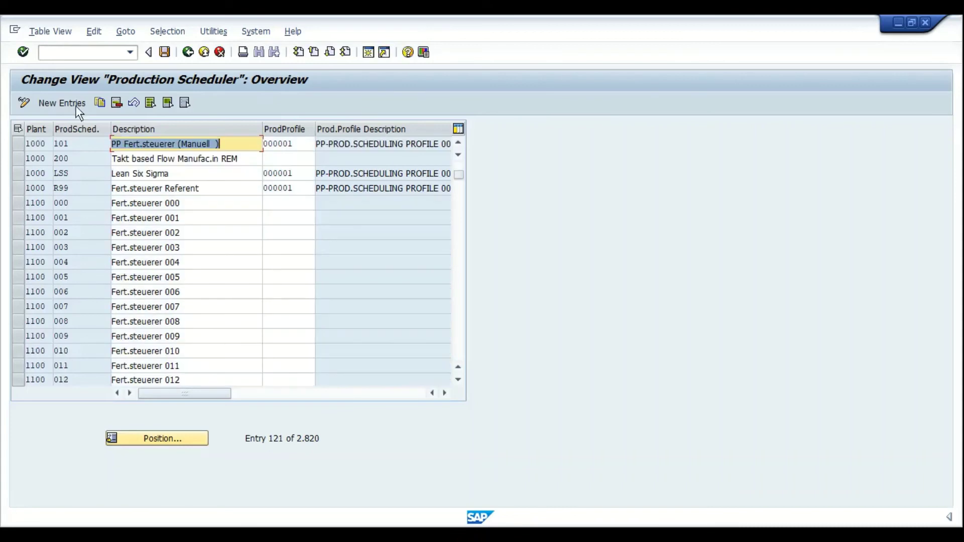
Select production scheduler 101 of plant 1000 and examine its assigned production scheduling profile
{"action": "left_click", "coordinate": [19, 142]}
{"action": "left_click", "coordinate": [74, 144]}
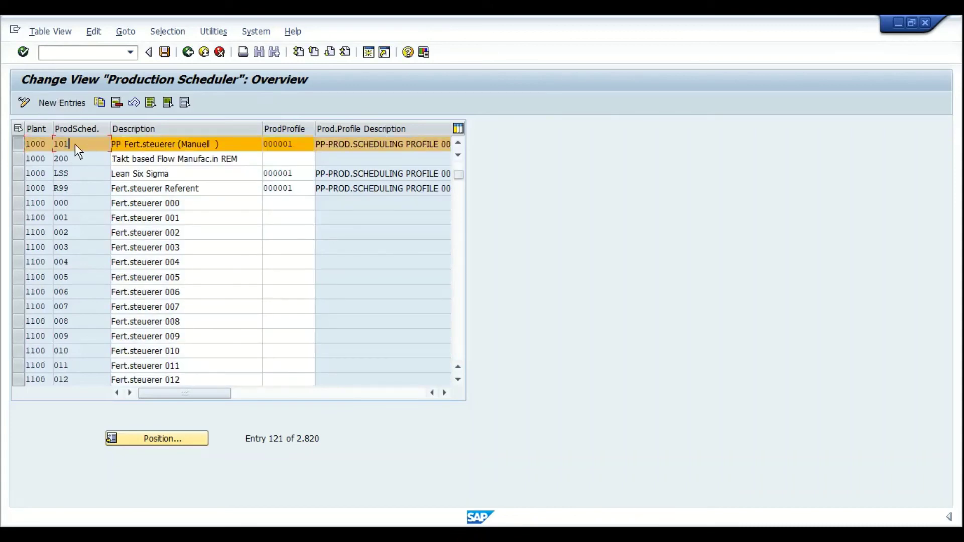
{"action": "left_click", "coordinate": [299, 142]}
{"action": "left_click_drag", "start_coordinate": [270, 143], "coordinate": [257, 143]}
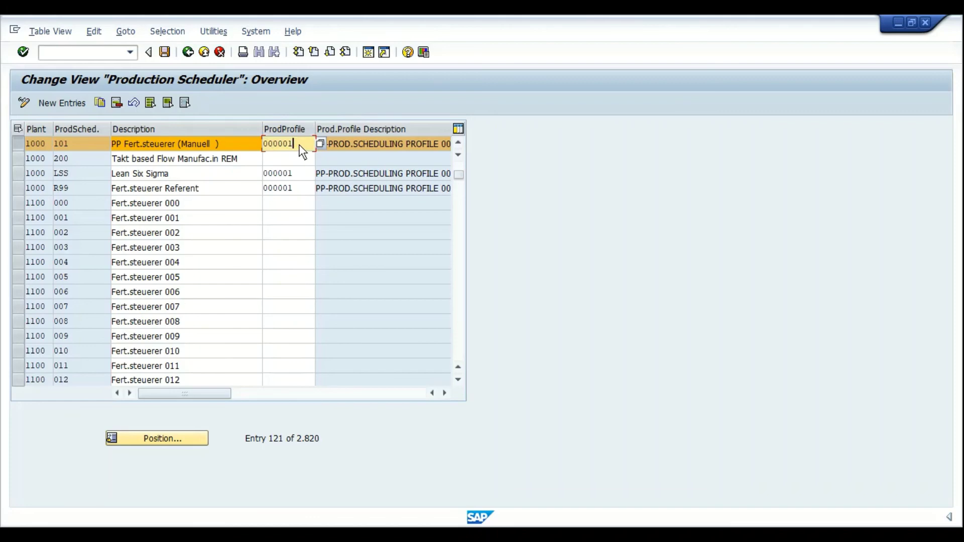
{"action": "left_click_drag", "start_coordinate": [296, 145], "coordinate": [258, 144]}
{"action": "key", "text": "Left"}
Start transaction SPRO in a new session
{"action": "key", "text": "ctrl+slash"}
{"action": "type", "text": "/"}
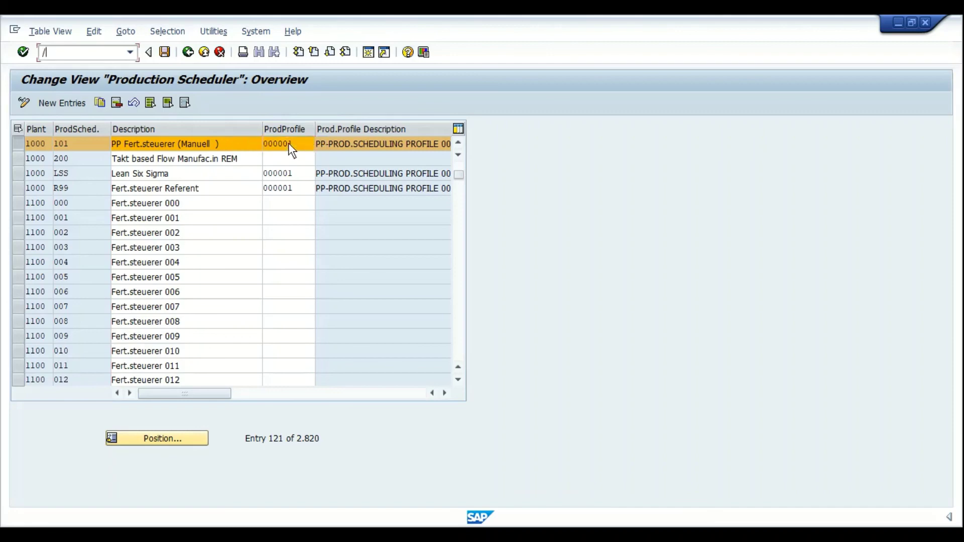
{"action": "type", "text": "oSPRO"}
{"action": "key", "text": "Return"}
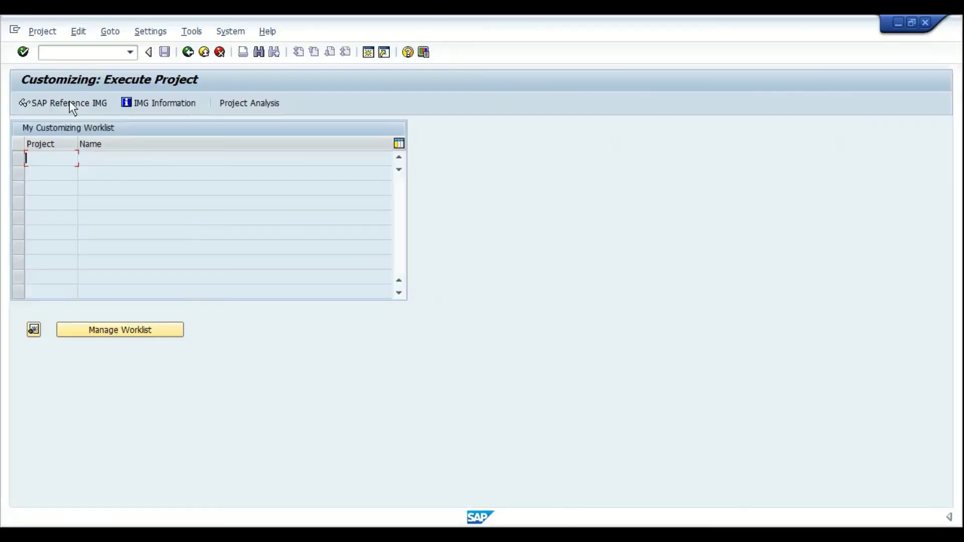
Display the reference IMG and open Define Production Scheduling Profile under Production, Shop Floor Control, Master Data
{"action": "left_click", "coordinate": [102, 373]}
{"action": "scroll", "coordinate": [102, 373], "scroll_direction": "down", "scroll_amount": 6}
{"action": "left_click", "coordinate": [34, 394]}
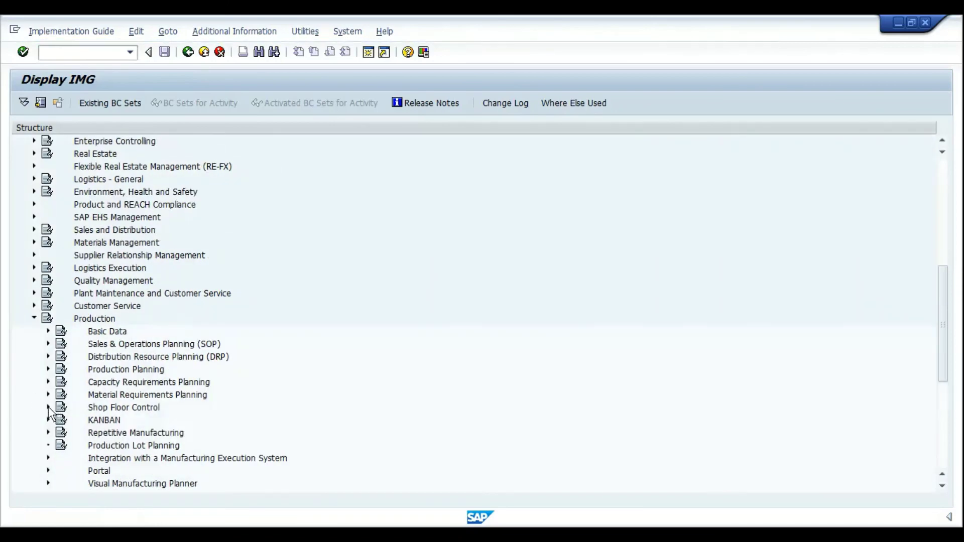
{"action": "left_click", "coordinate": [48, 406]}
{"action": "left_click", "coordinate": [62, 395]}
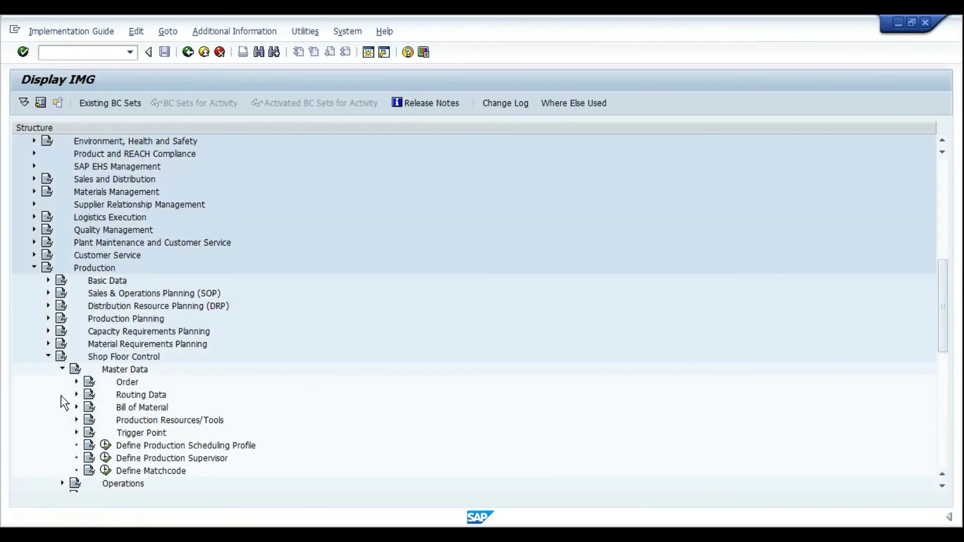
{"action": "left_click", "coordinate": [105, 445]}
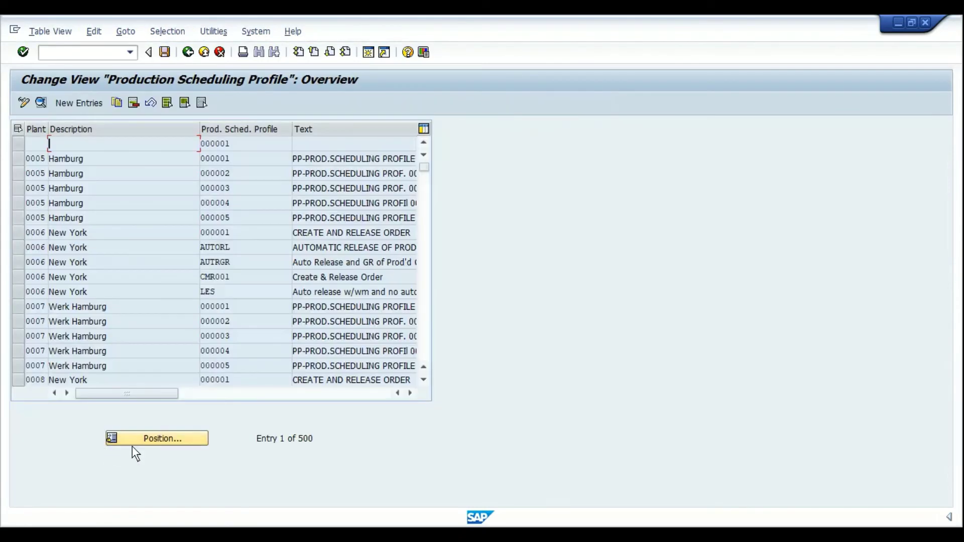
Position the Production Scheduling Profile list on plant 1000 and profile 000001
{"action": "left_click", "coordinate": [132, 442]}
{"action": "type", "text": "100"}
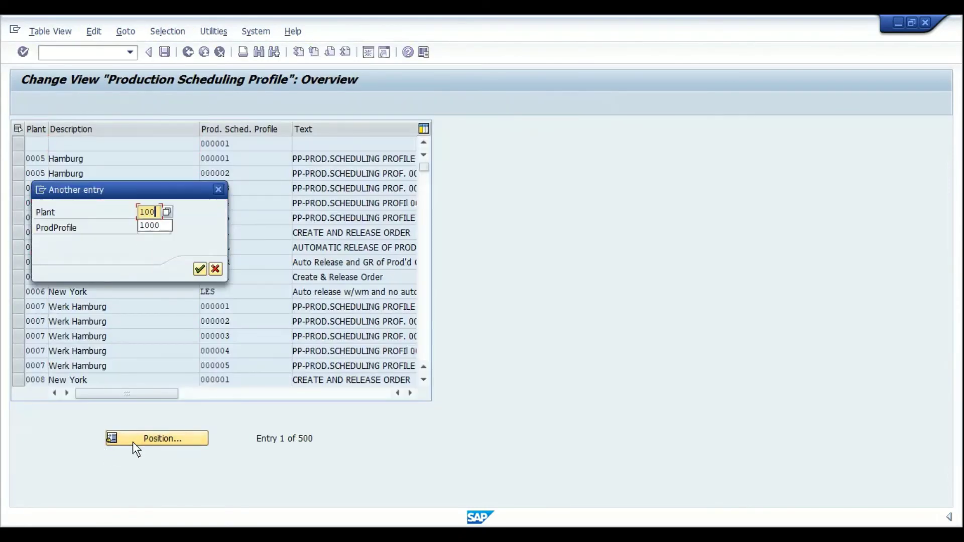
{"action": "type", "text": "0"}
{"action": "key", "text": "Tab"}
{"action": "key", "text": "Down"}
{"action": "key", "text": "Down"}
{"action": "key", "text": "Down"}
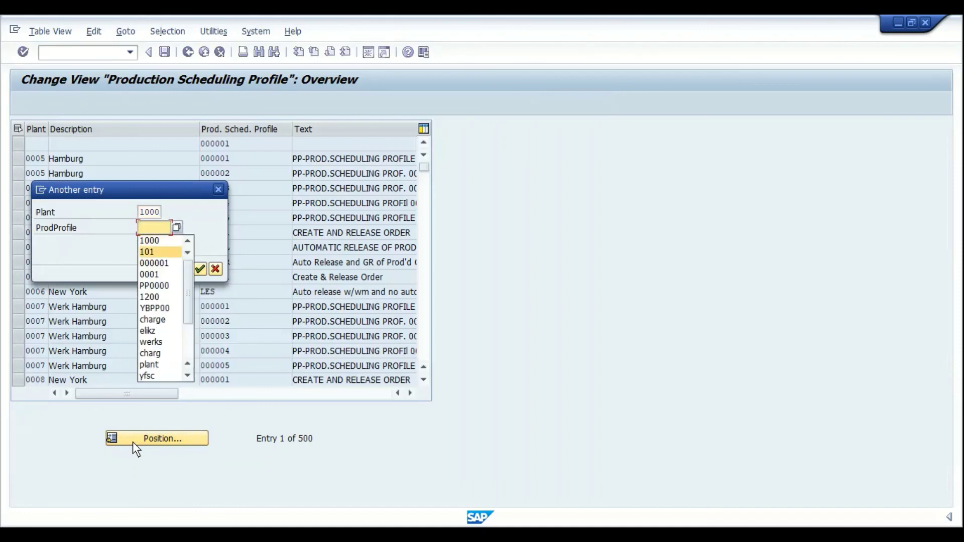
{"action": "key", "text": "Down"}
{"action": "key", "text": "Return"}
{"action": "key", "text": "Return"}
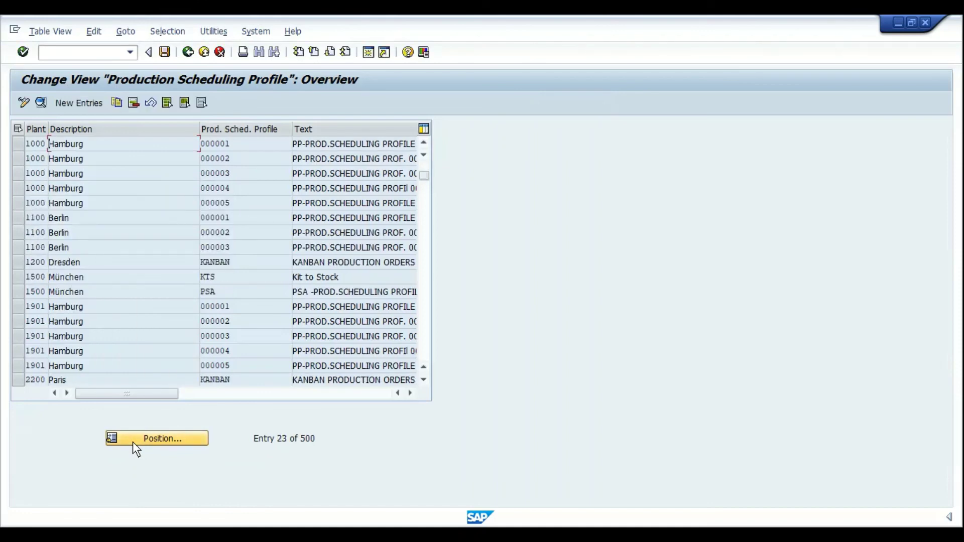
Open the details of profile 000001 for plant 1000 and review its settings from automatic actions through order types
{"action": "left_click", "coordinate": [22, 148]}
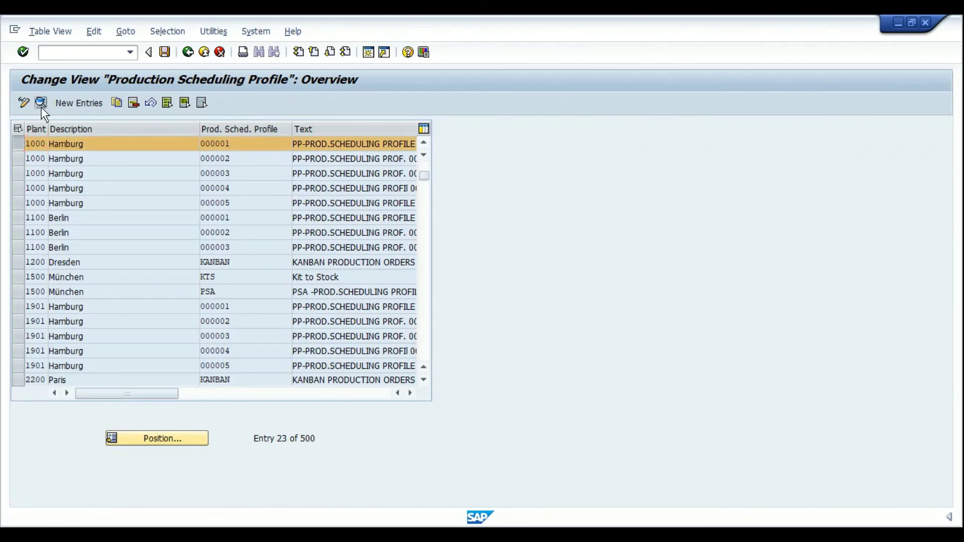
{"action": "left_click", "coordinate": [41, 103]}
{"action": "scroll", "coordinate": [653, 352], "scroll_direction": "down", "scroll_amount": 5}
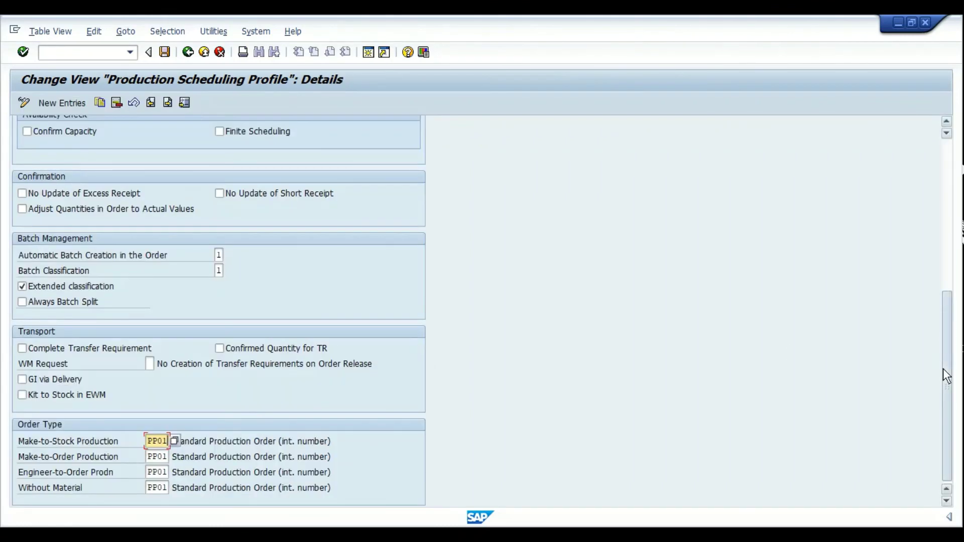
{"action": "left_click_drag", "start_coordinate": [946, 376], "coordinate": [942, 173]}
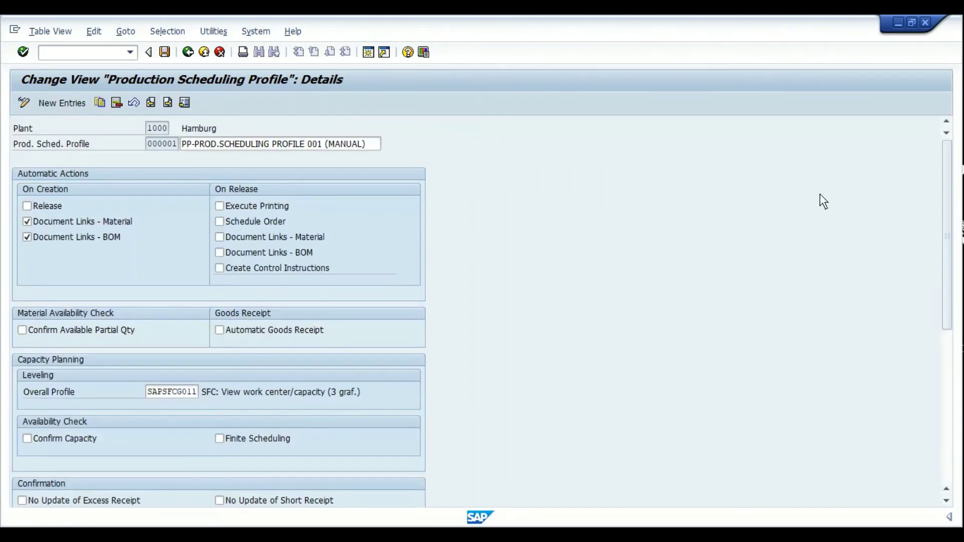
{"action": "left_click_drag", "start_coordinate": [946, 194], "coordinate": [943, 366]}
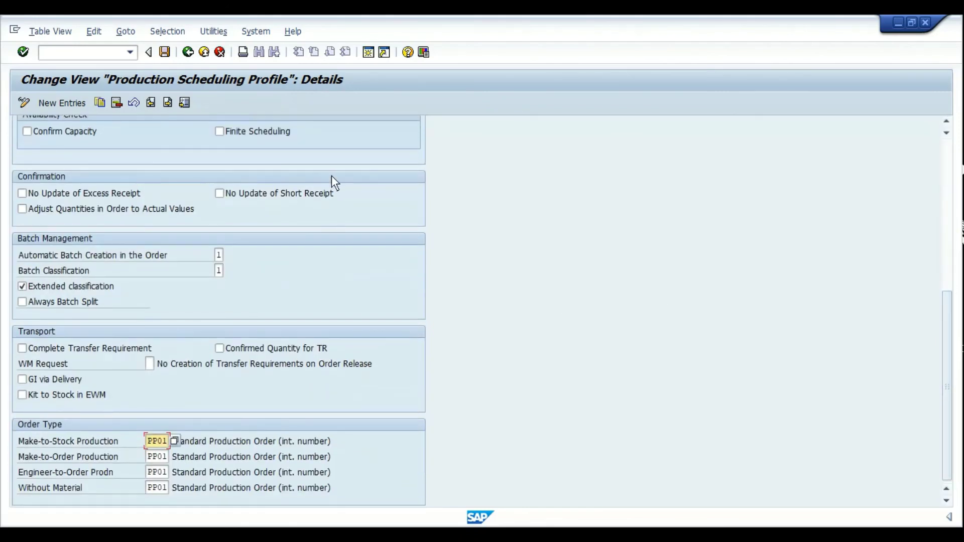
Examine the profile's order type assignments for make-to-stock, make-to-order, engineer-to-order, and without-material production
{"action": "left_click", "coordinate": [174, 441]}
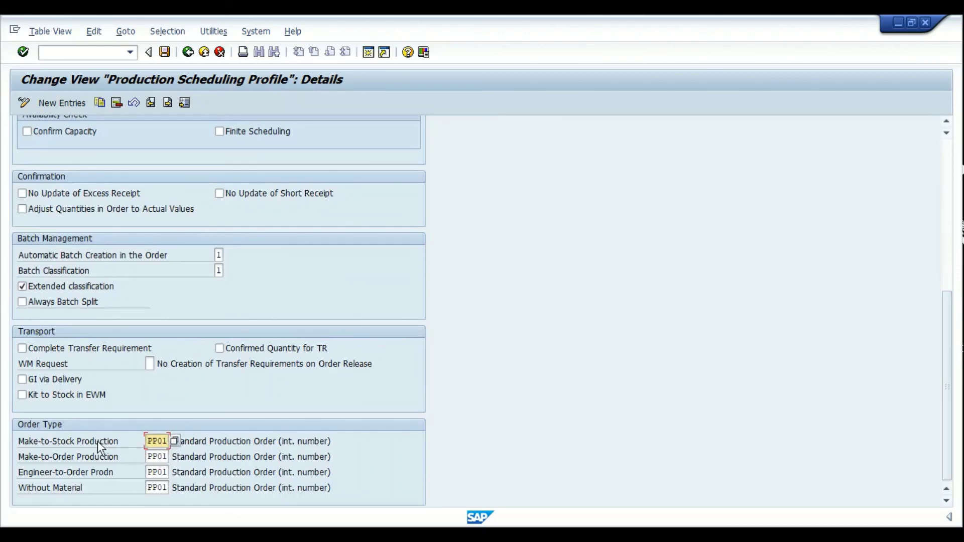
{"action": "left_click_drag", "start_coordinate": [20, 439], "coordinate": [147, 443]}
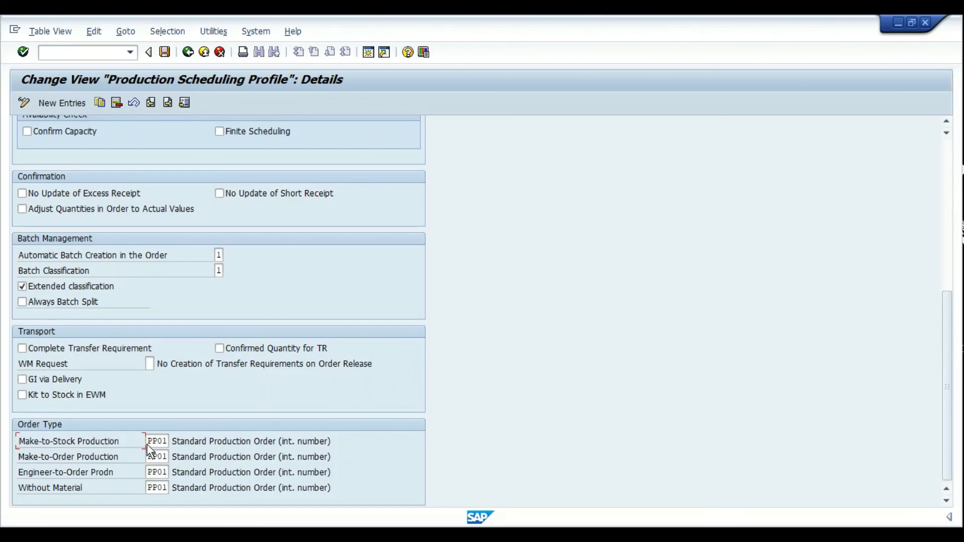
{"action": "left_click_drag", "start_coordinate": [22, 454], "coordinate": [127, 454]}
{"action": "left_click", "coordinate": [156, 457]}
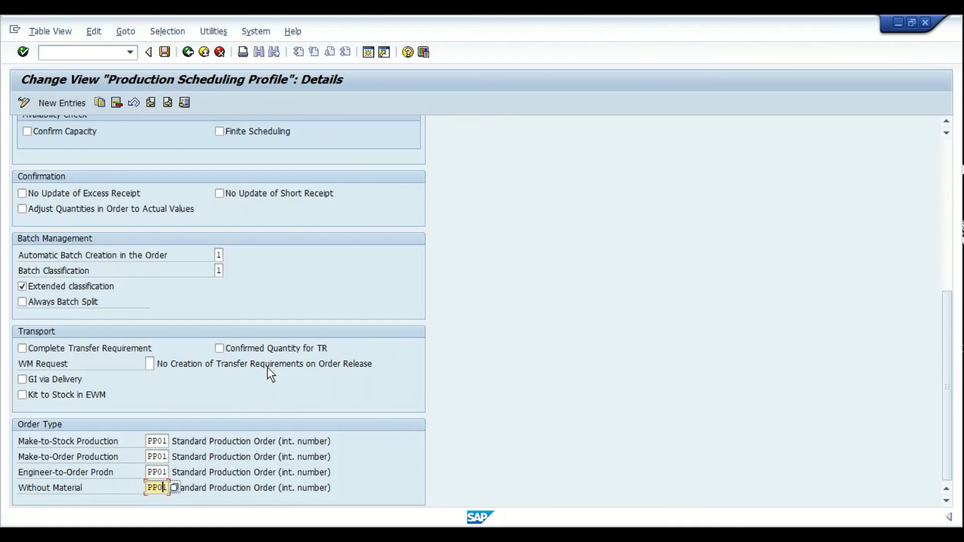
Return to the Production Scheduler overview and mark scheduler 101 of plant 1000
{"action": "key", "text": "alt+Tab"}
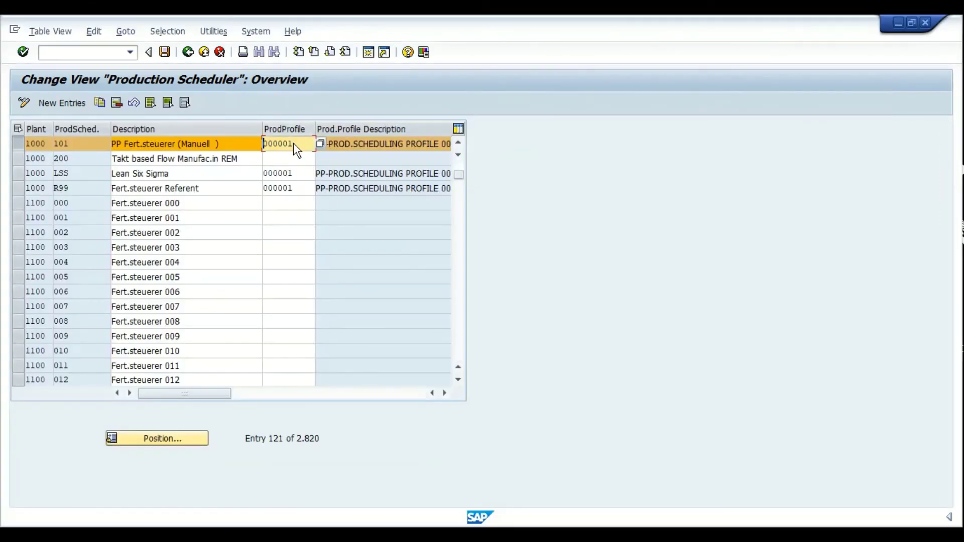
{"action": "left_click", "coordinate": [66, 143]}
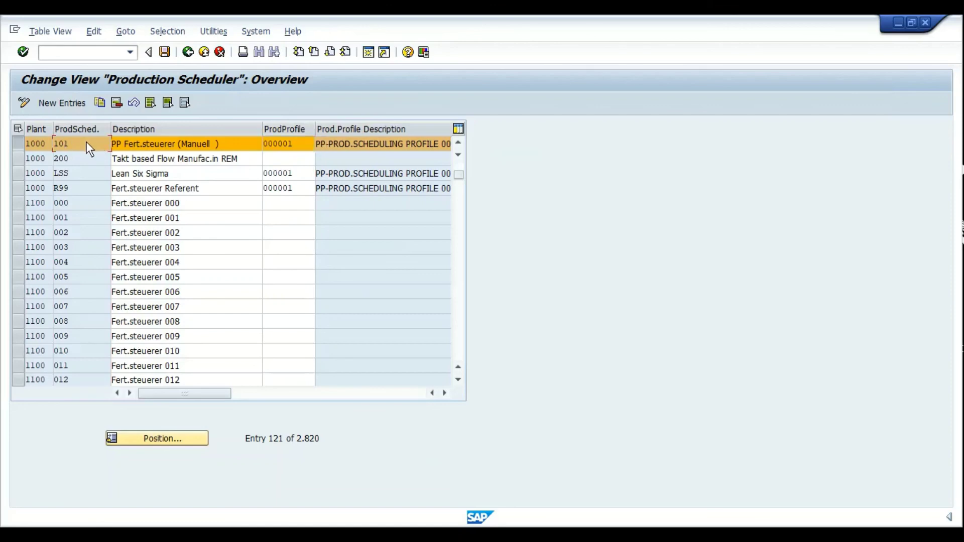